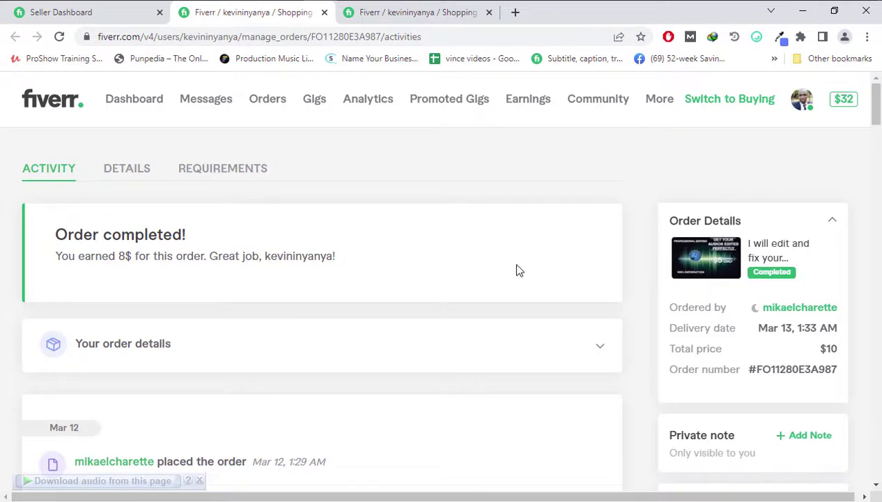
Step: Review the earned amount and total price of the completed audio editing order on Fiverr
scroll(519, 270, "down", 1)
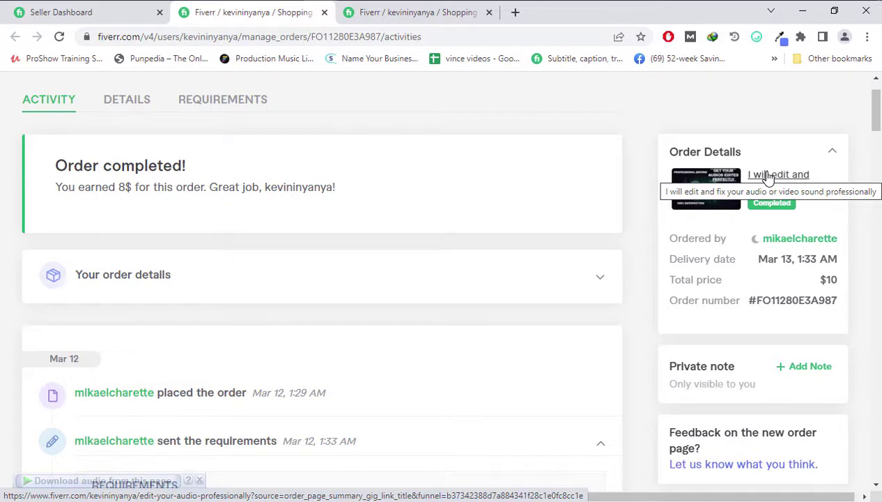
left_click_drag(115, 186, 128, 187)
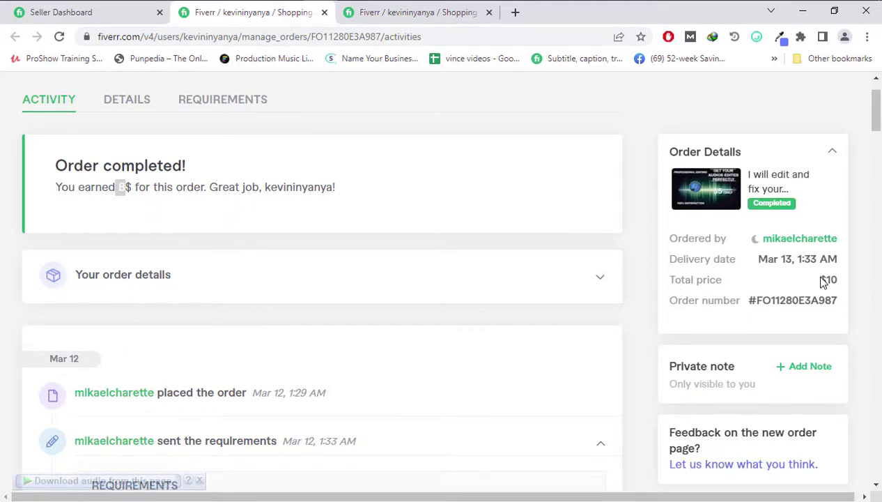
left_click_drag(817, 280, 842, 298)
Step: Check the earned amount and total price of the completed audio-to-video conversion order, and return to the audio editing order
left_click(449, 14)
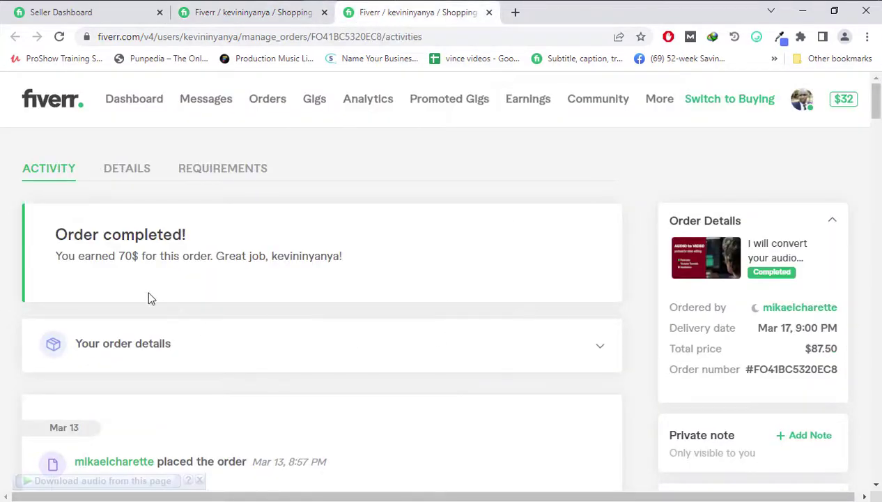
left_click_drag(118, 257, 133, 257)
left_click(481, 267)
left_click_drag(803, 348, 836, 348)
left_click(537, 258)
key("ctrl+shift+Tab")
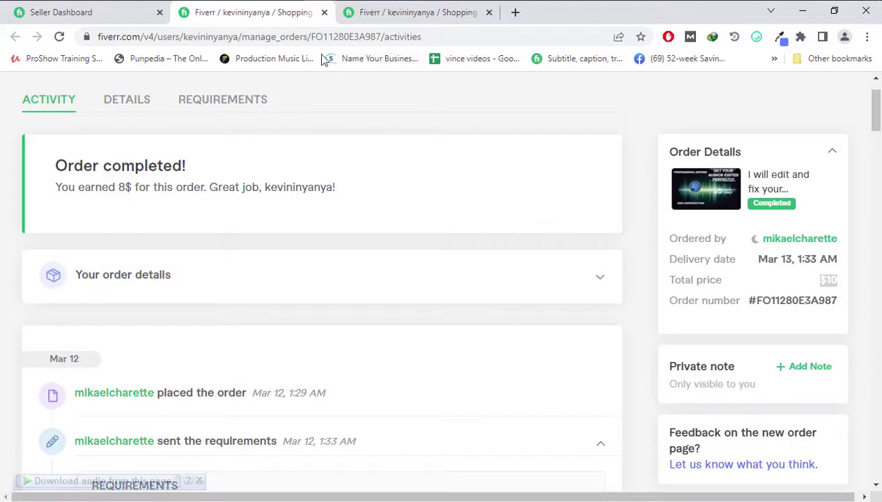
Step: Switch to Adobe Premiere Pro and start a new project named "podcast audiograms"
left_click(111, 1)
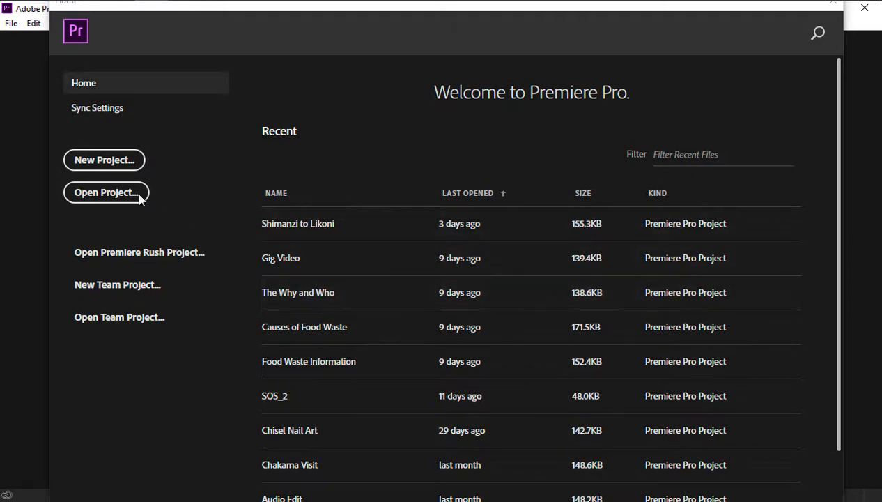
left_click(94, 161)
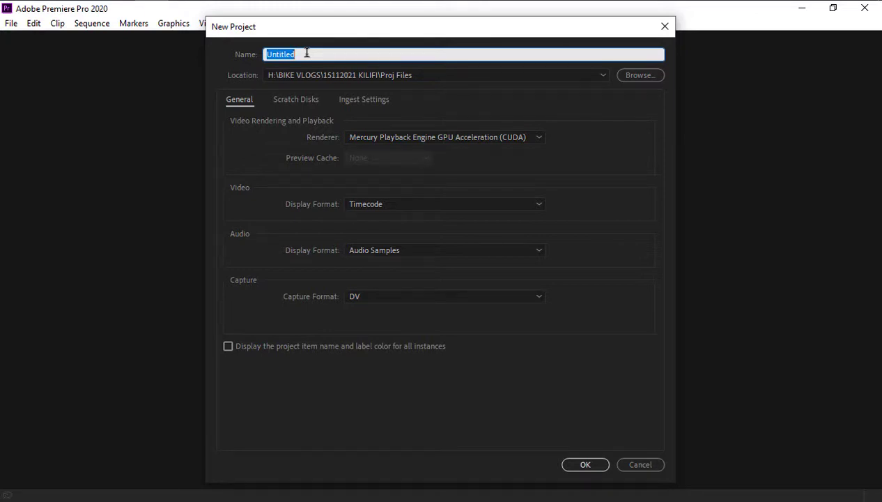
type("podcast aud")
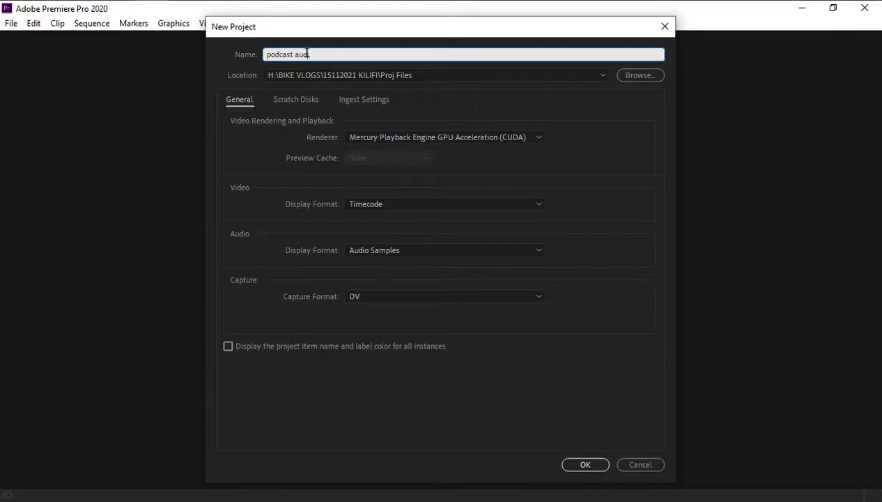
type("iograms")
Step: Set the project location to D:\YOUTUBE RECORDINGS\2022 TUTORIALS\3 MARCH\Podcat Audiograms\Proj files and create the project
left_click(640, 78)
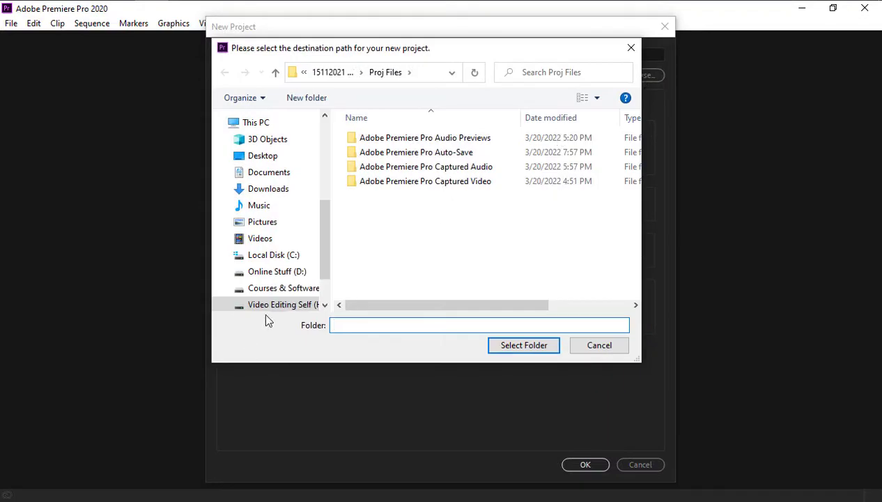
left_click(277, 272)
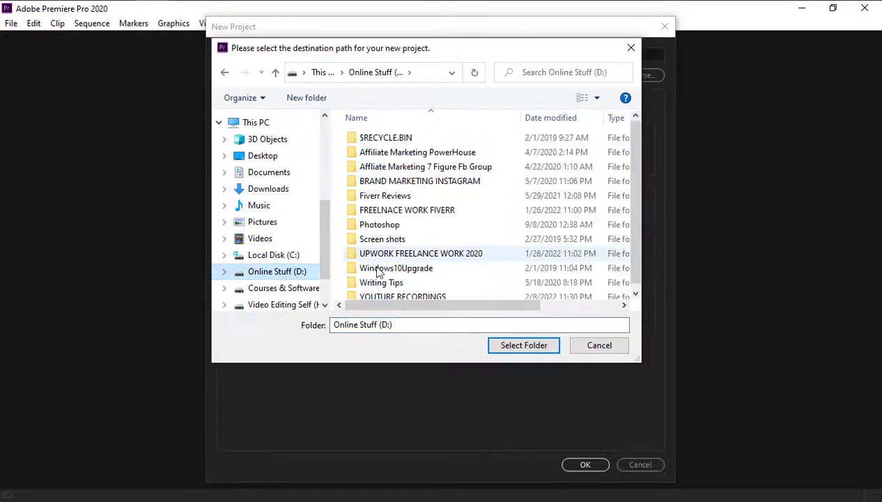
double_click(408, 292)
left_click(354, 196)
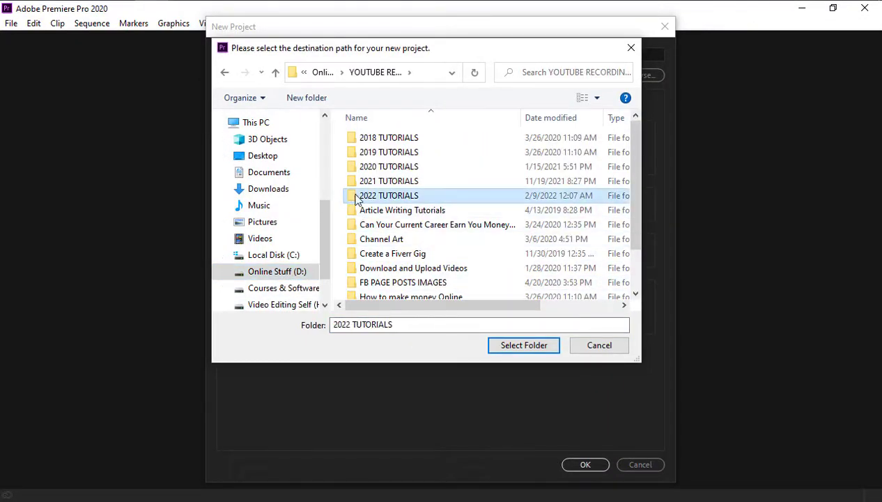
double_click(355, 196)
left_click(389, 155)
double_click(388, 155)
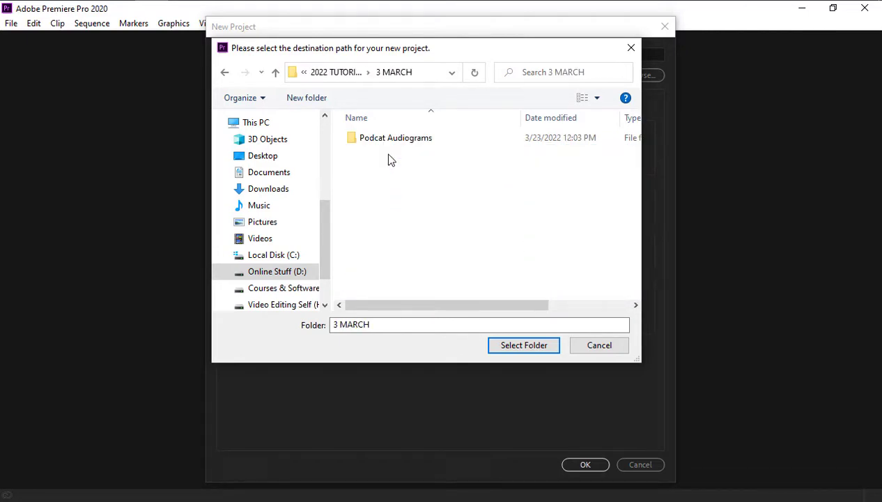
double_click(392, 140)
left_click(372, 183)
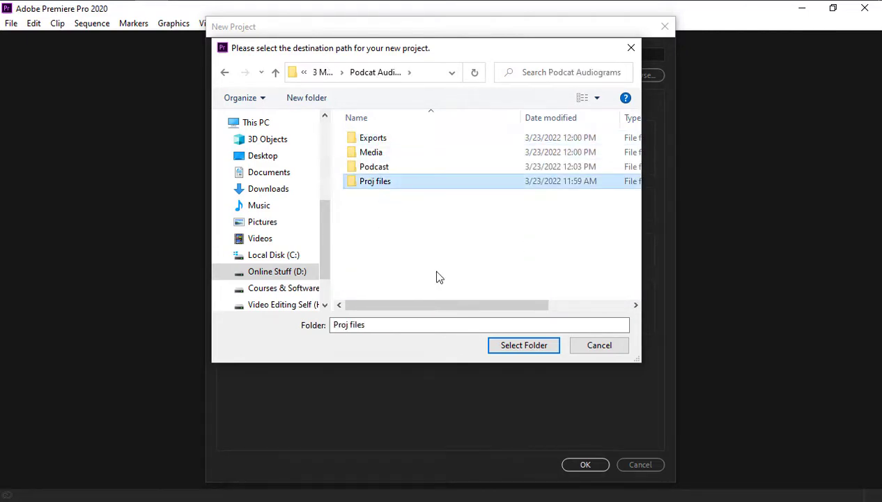
left_click(502, 347)
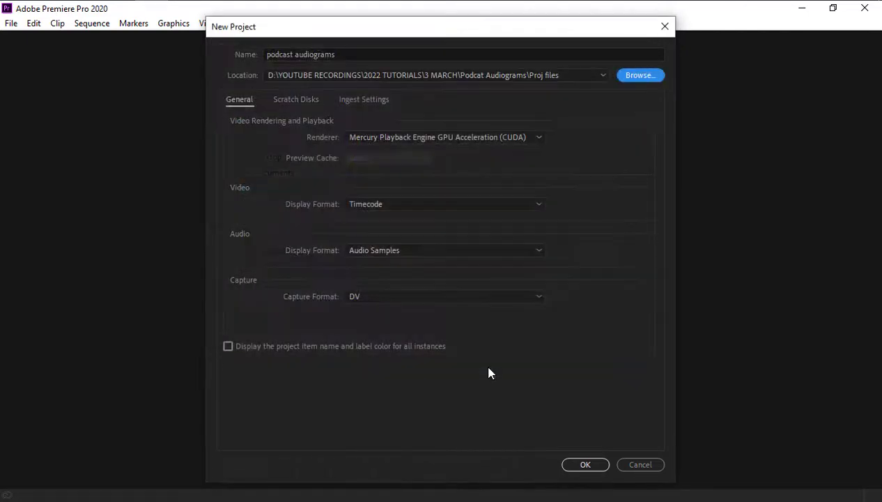
left_click(586, 465)
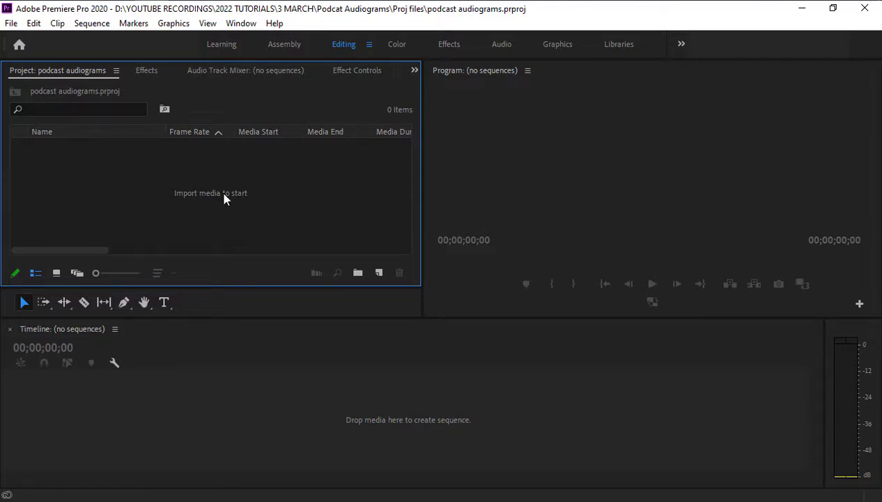
Step: Start a media import and browse to D:\YOUTUBE RECORDINGS\2022 TUTORIALS\3 MARCH\Podcat Audiograms\Podcast
left_click(10, 25)
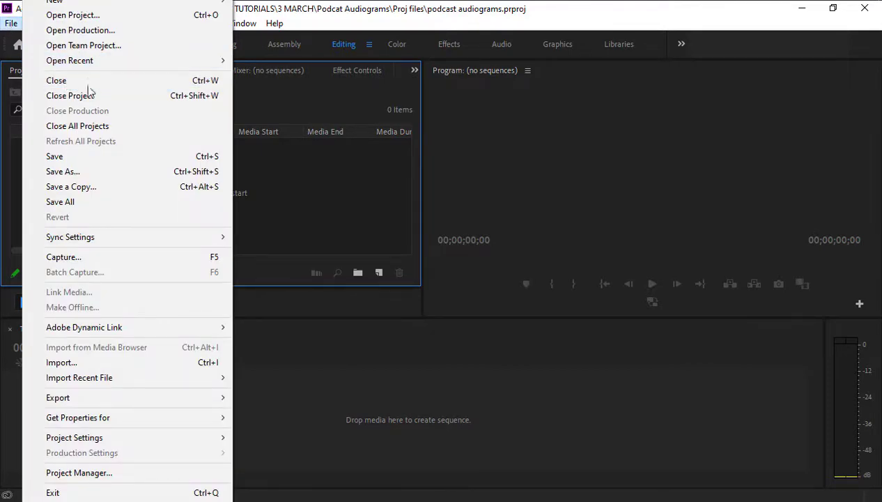
left_click(82, 360)
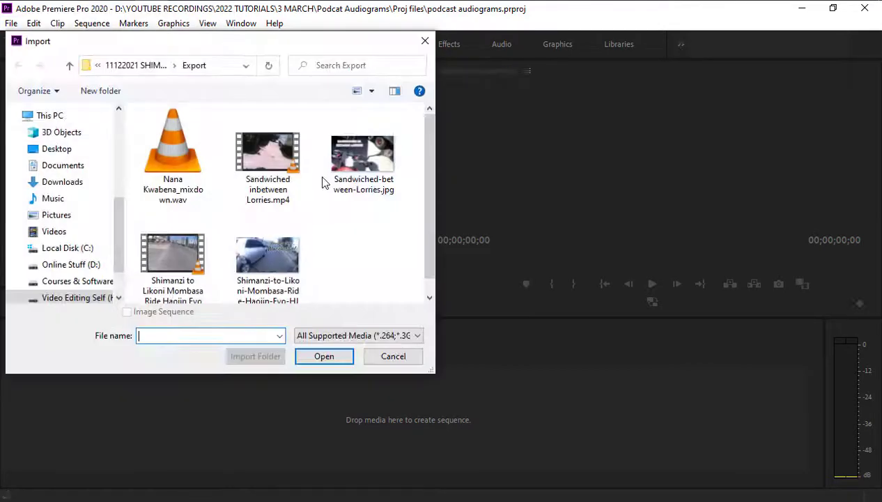
left_click(87, 266)
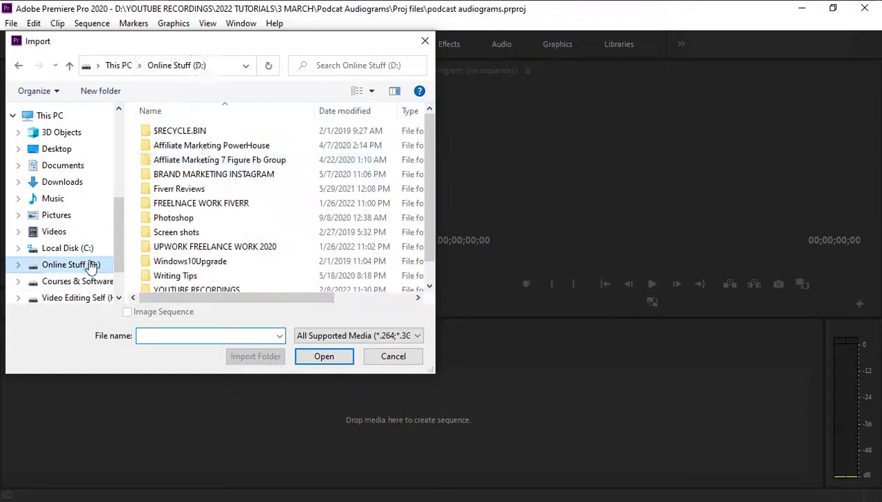
scroll(222, 262, "down", 1)
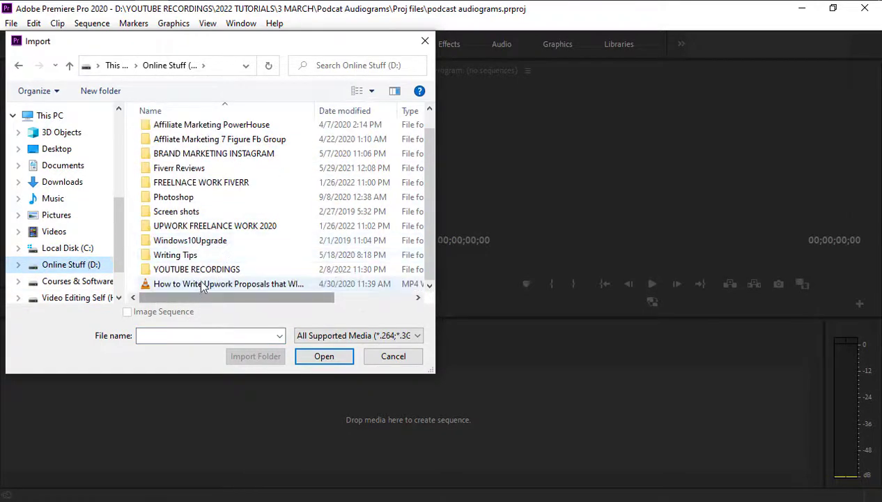
left_click(206, 272)
double_click(206, 271)
double_click(177, 187)
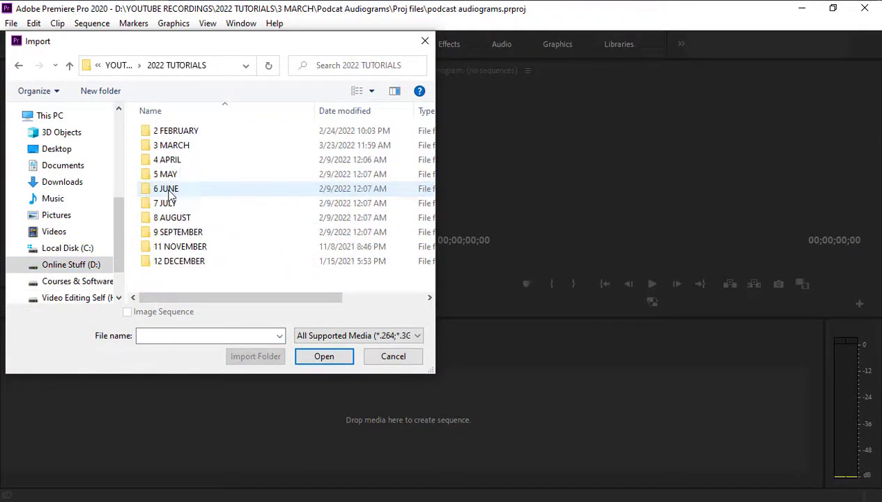
double_click(188, 147)
double_click(188, 136)
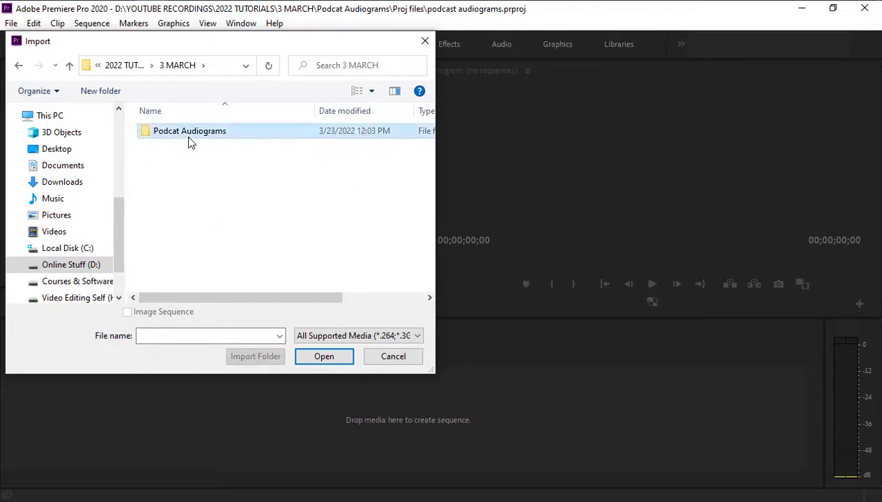
double_click(167, 164)
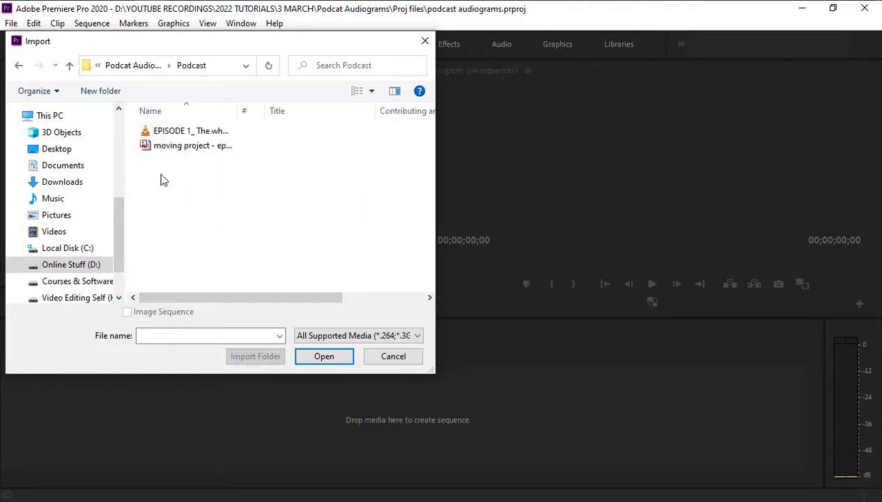
Step: Import the EPISODE 1 podcast audio and the "moving project - episode 1.jpg" cover image into the project
left_click_drag(244, 110, 351, 110)
left_click_drag(183, 175, 190, 130)
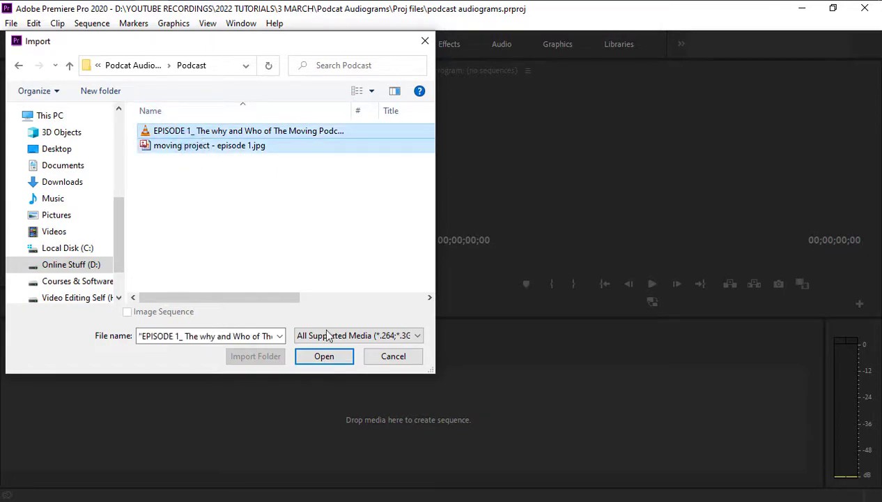
left_click(320, 359)
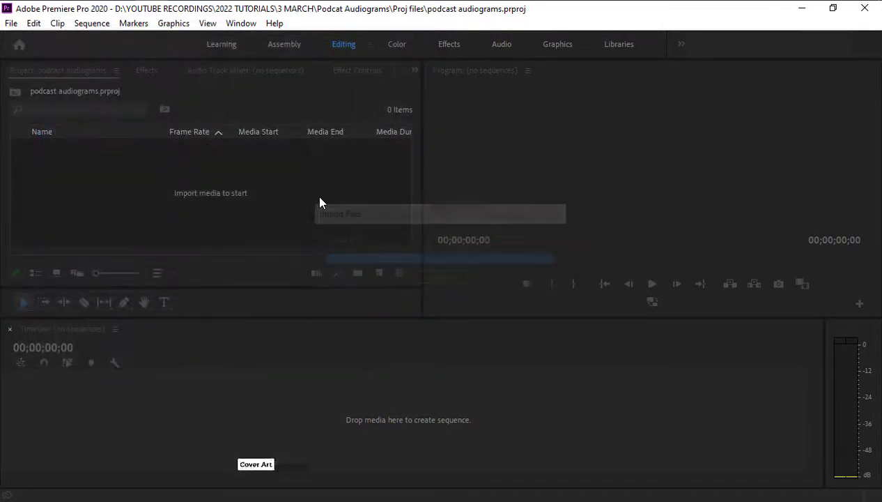
left_click(245, 216)
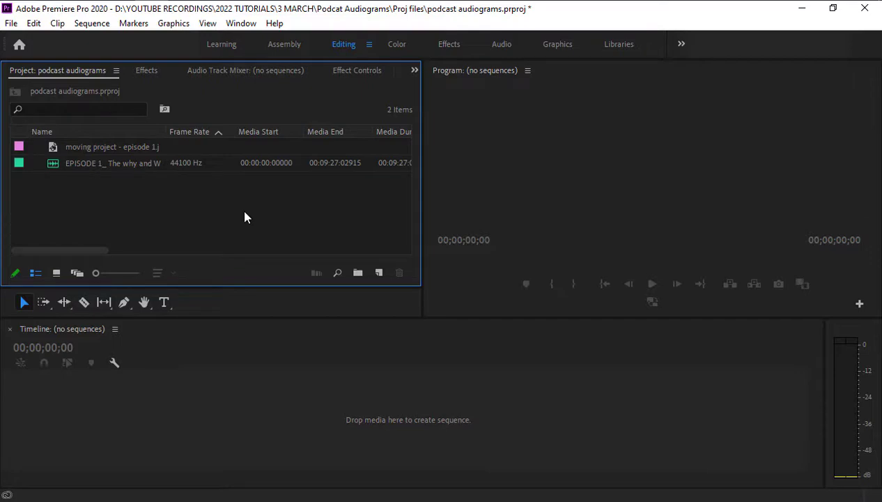
Step: Switch to File Explorer, view the cover art "moving project - episode 1.jpg" at full window size, close it and return to Premiere Pro
key("alt+Tab")
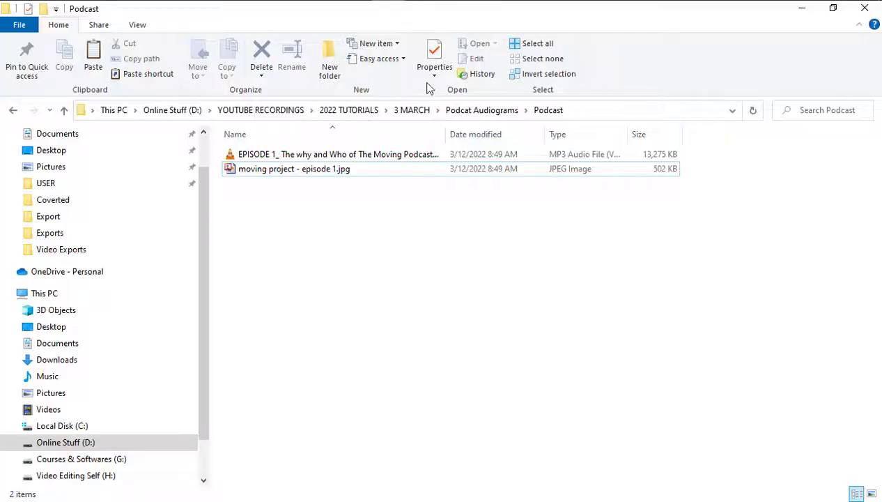
double_click(293, 173)
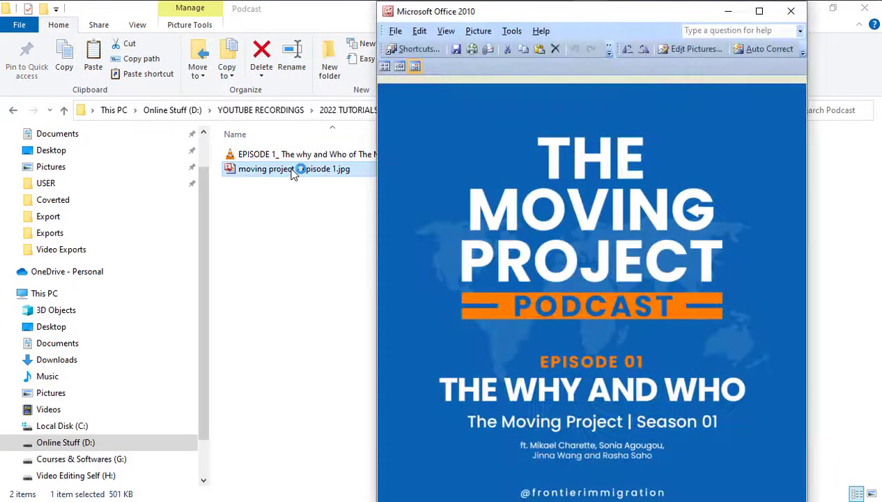
left_click(759, 11)
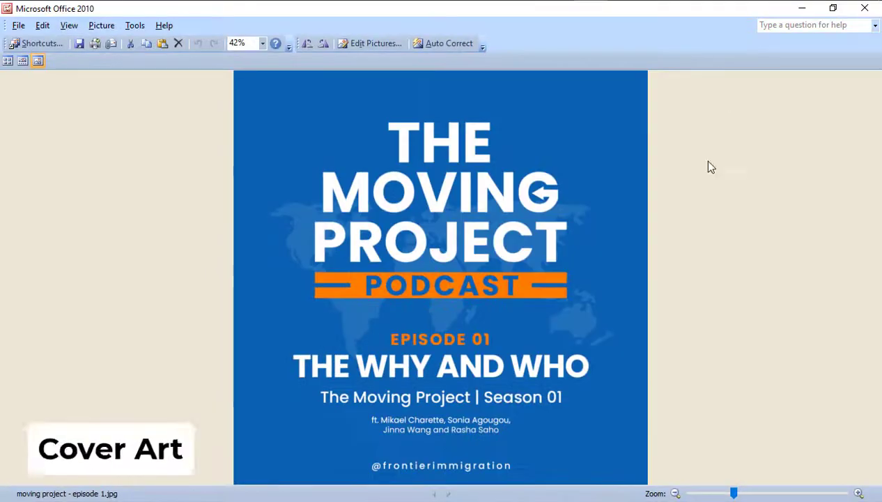
left_click(802, 8)
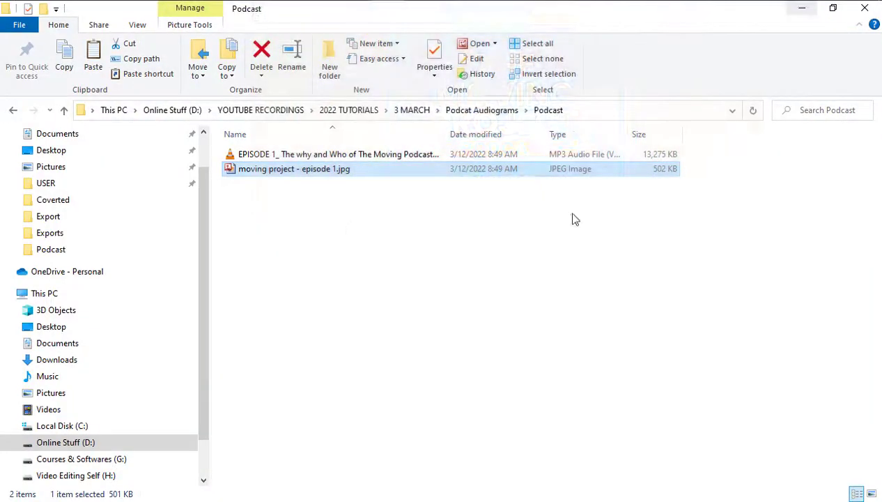
left_click(801, 8)
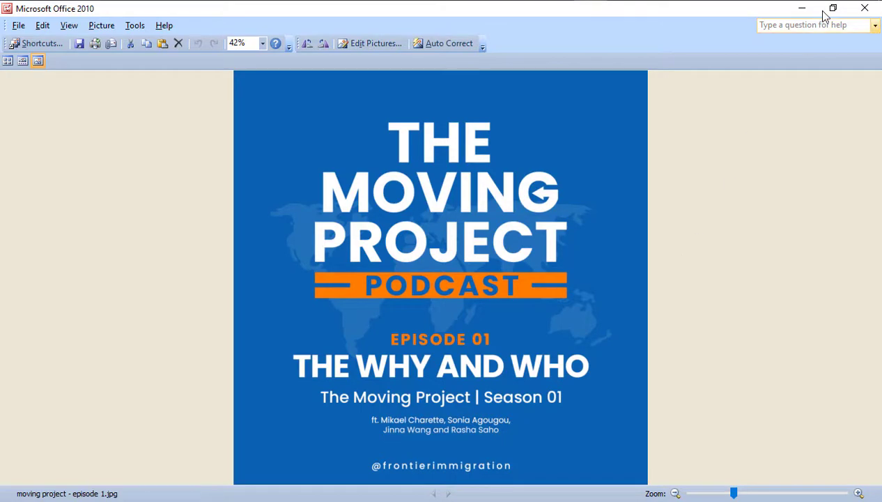
left_click(869, 8)
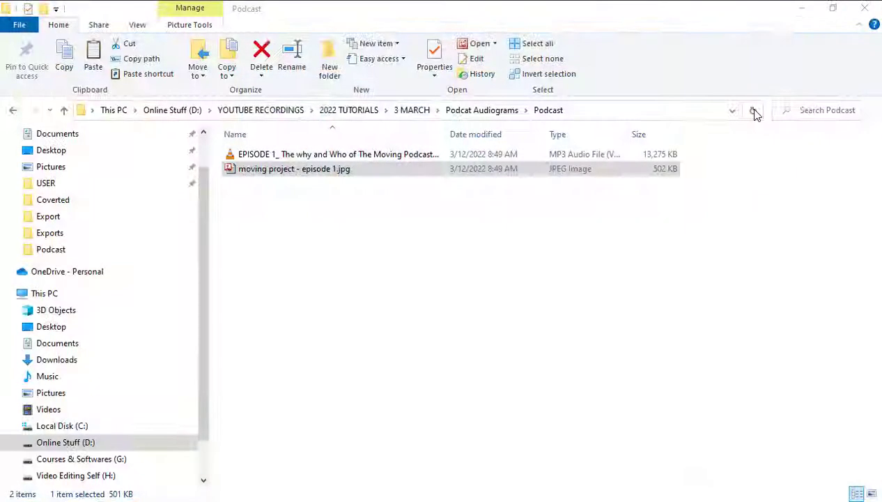
left_click(802, 9)
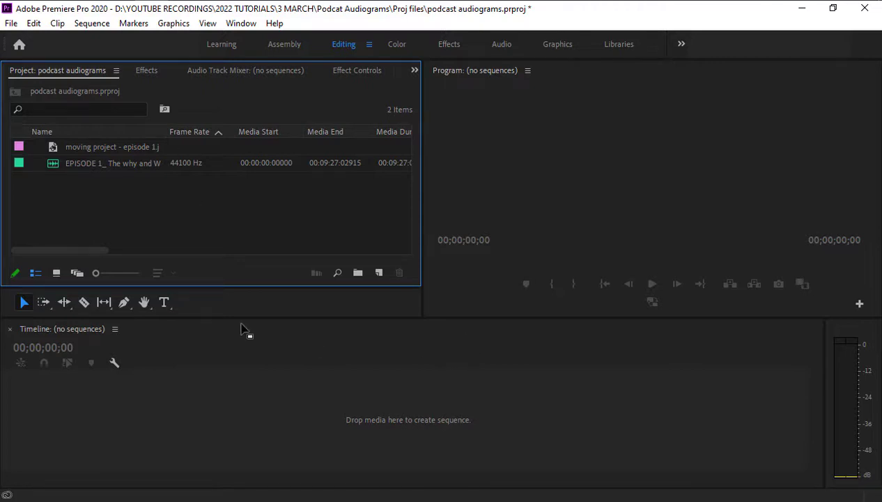
Step: Create a new sequence named "podcast" with the RED R3D 1080p 16x9 23.976 preset
left_click(11, 23)
mouse_move(89, 4)
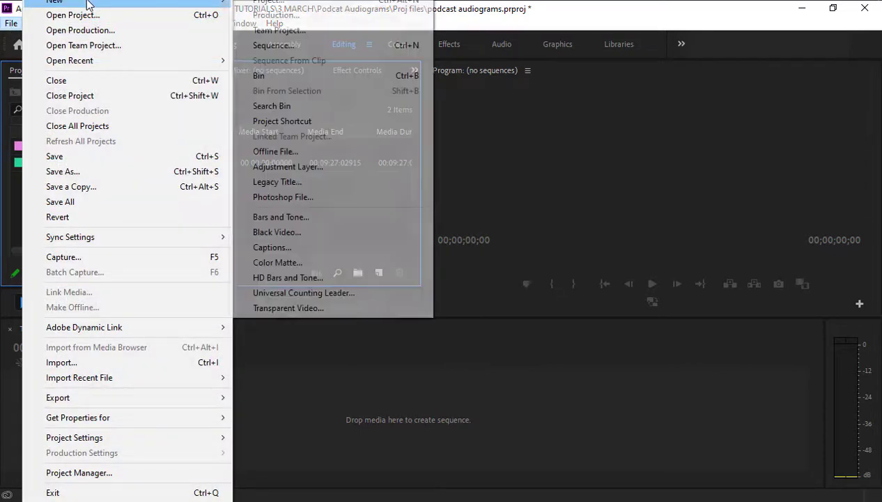
left_click(279, 46)
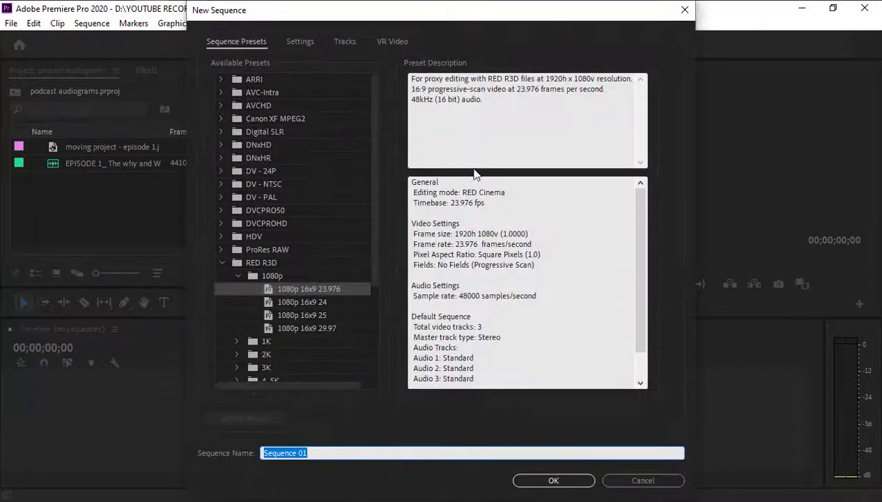
scroll(293, 250, "down", 3)
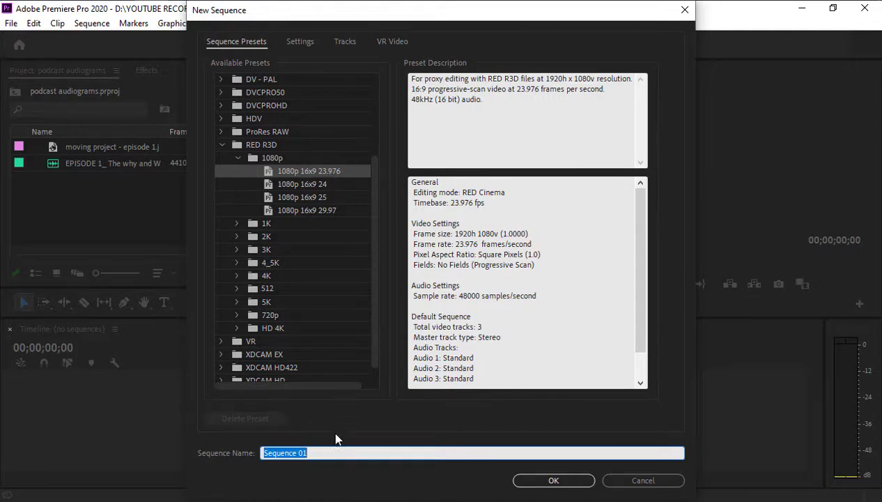
type("podcat")
key("BackSpace")
type("st")
left_click(553, 481)
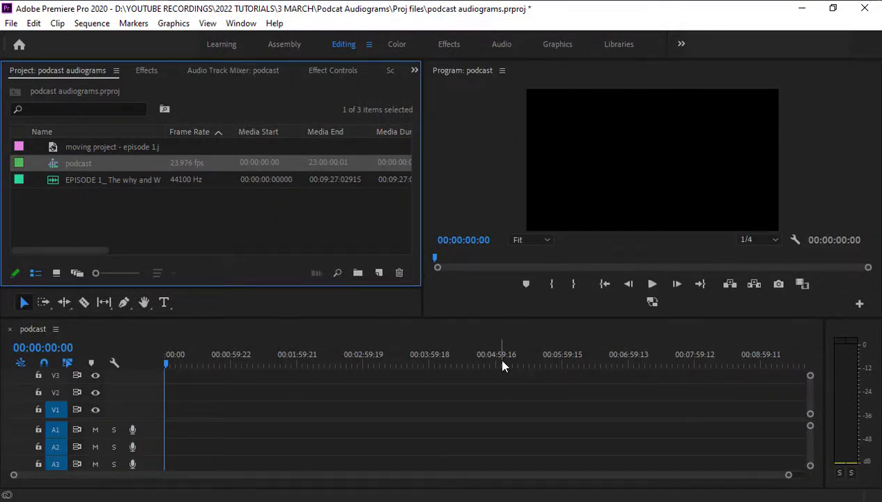
Step: Place the episode audio at the start of A1 and the cover image on V1, extended to span the audio's full length
left_click_drag(118, 184, 186, 437)
left_click_drag(171, 441, 172, 442)
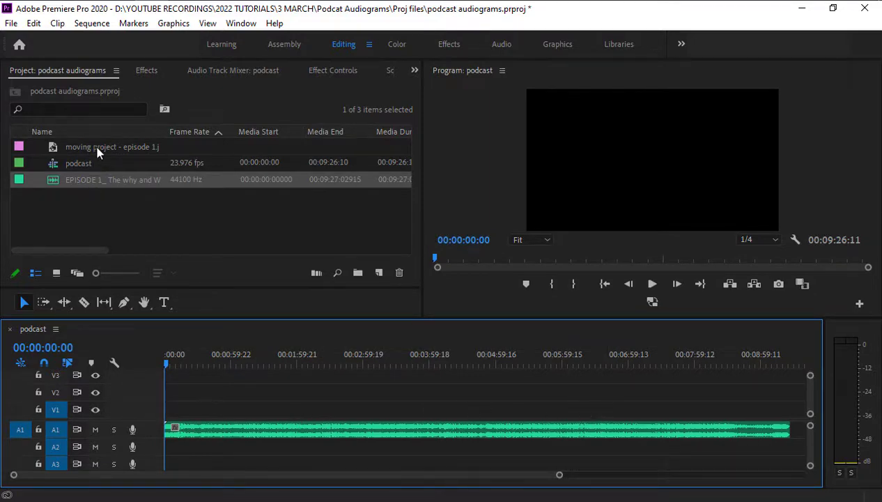
left_click_drag(97, 151, 789, 411)
left_click_drag(196, 410, 167, 411)
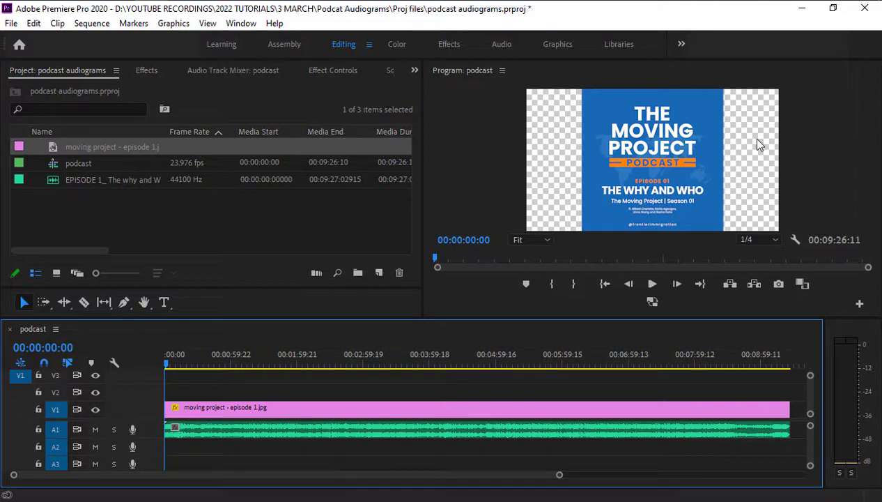
Step: Duplicate the V1 cover image clip onto tracks V2 and V3, and enlarge the timeline area to show all the tracks
left_click(433, 413)
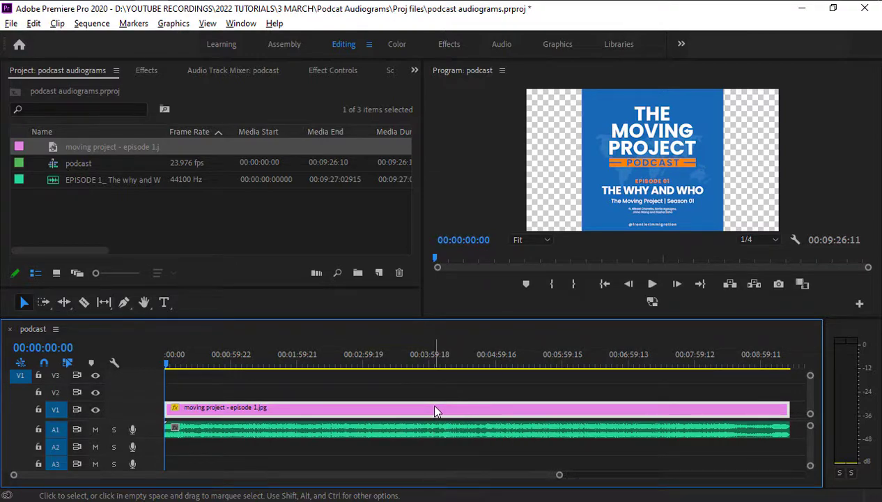
left_click_drag(432, 410, 436, 382)
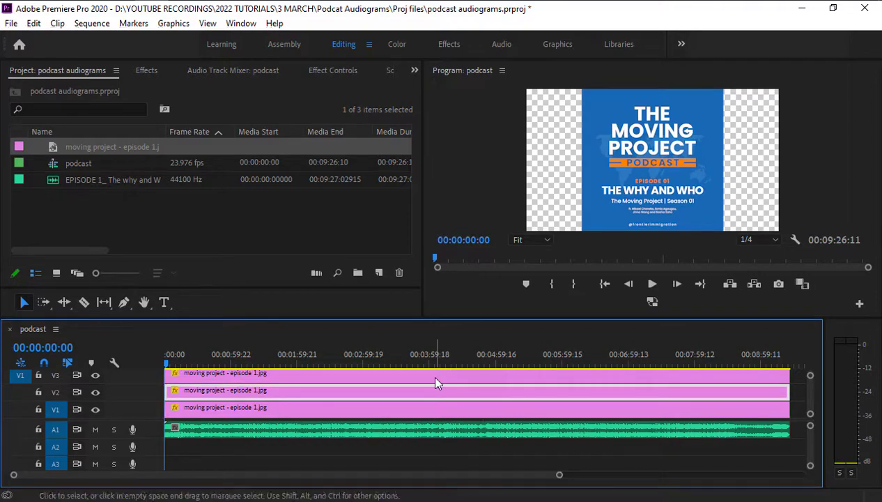
left_click_drag(549, 317, 547, 296)
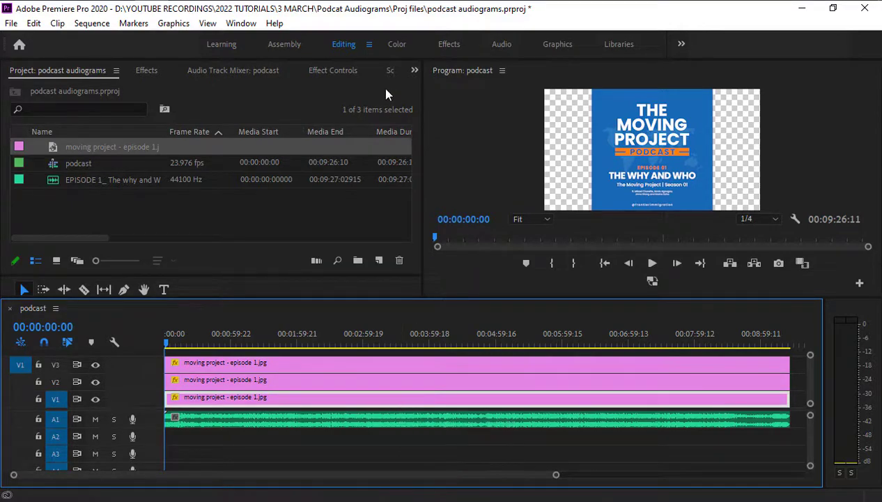
Step: Set the horizontal position of the V1 cover image to 1397 and of the V2 copy to 517
left_click(343, 71)
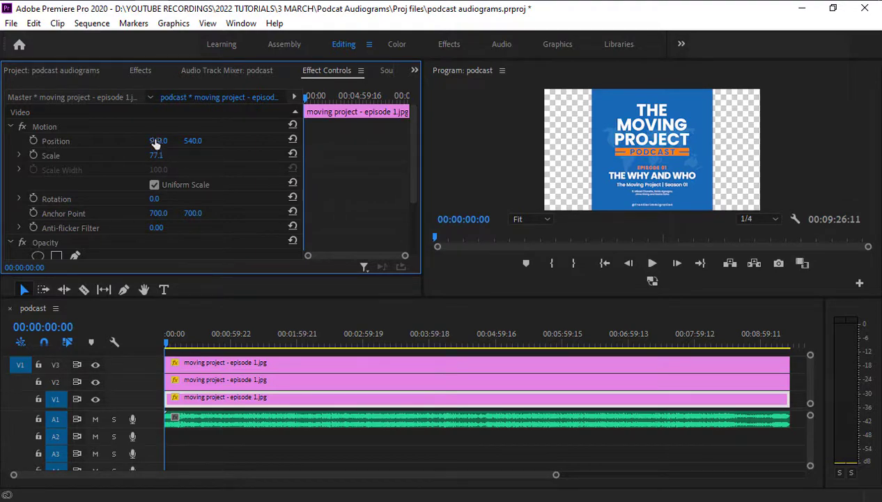
left_click_drag(156, 142, 460, 142)
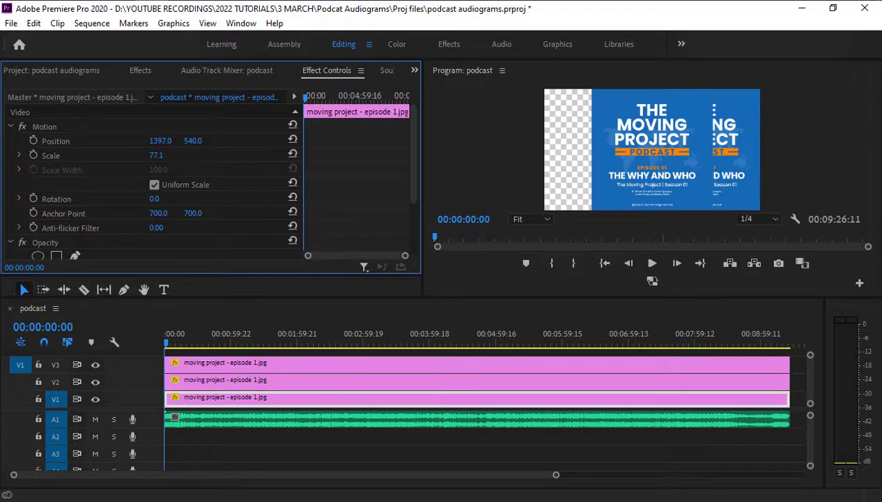
left_click(283, 380)
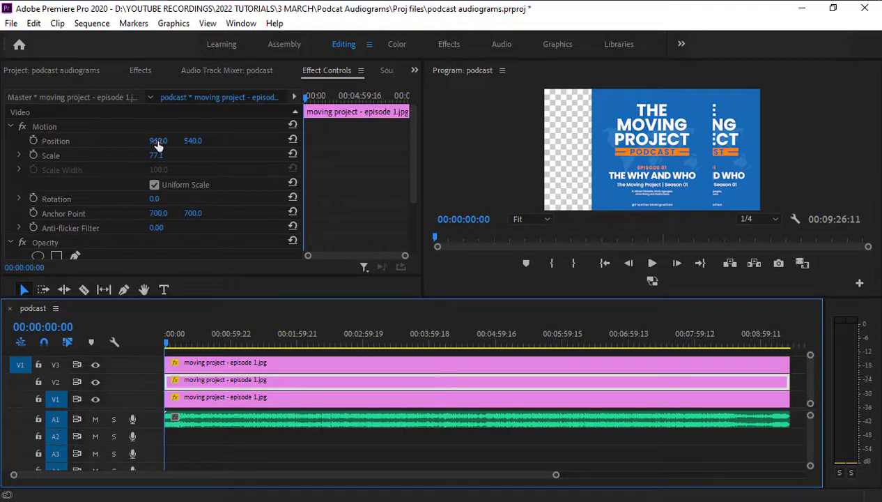
left_click_drag(158, 141, 193, 158)
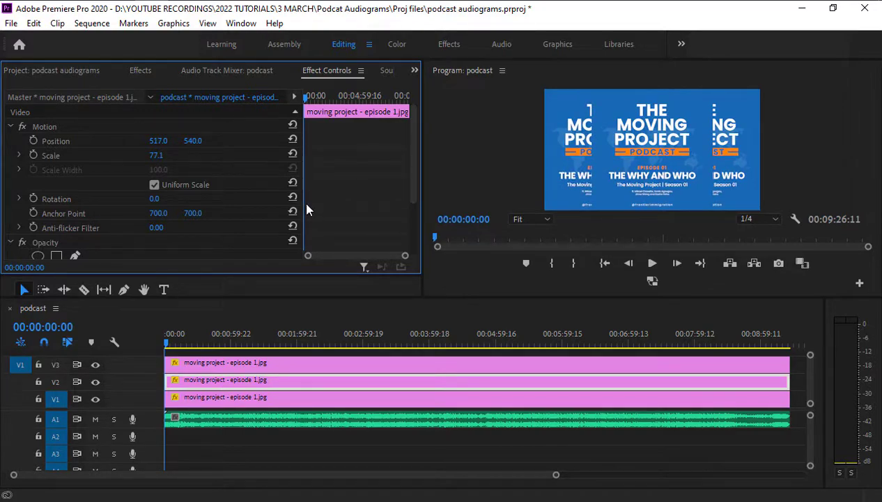
Step: Find the Gaussian Blur effect and apply it to the cover image clips on V2 and V1
left_click(472, 365)
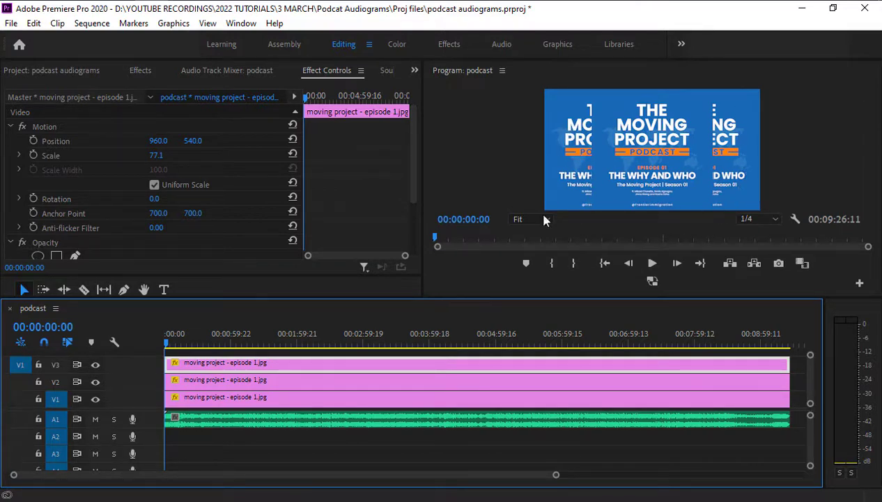
left_click(140, 71)
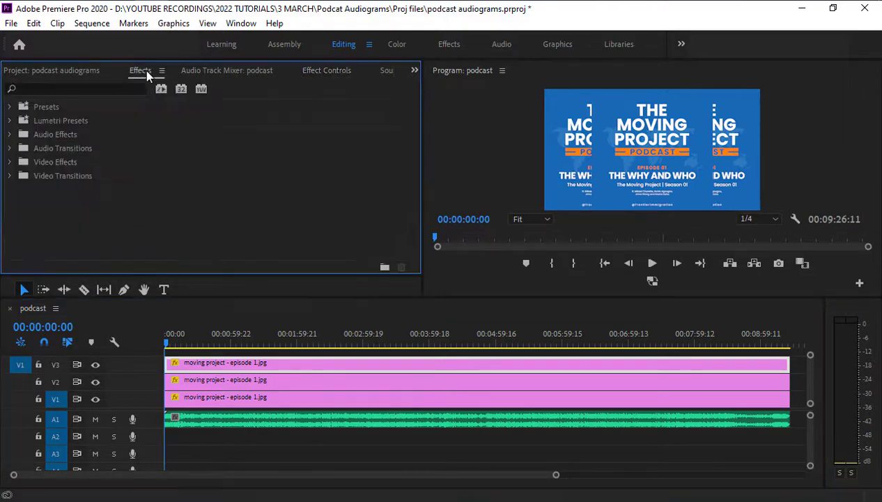
left_click(111, 92)
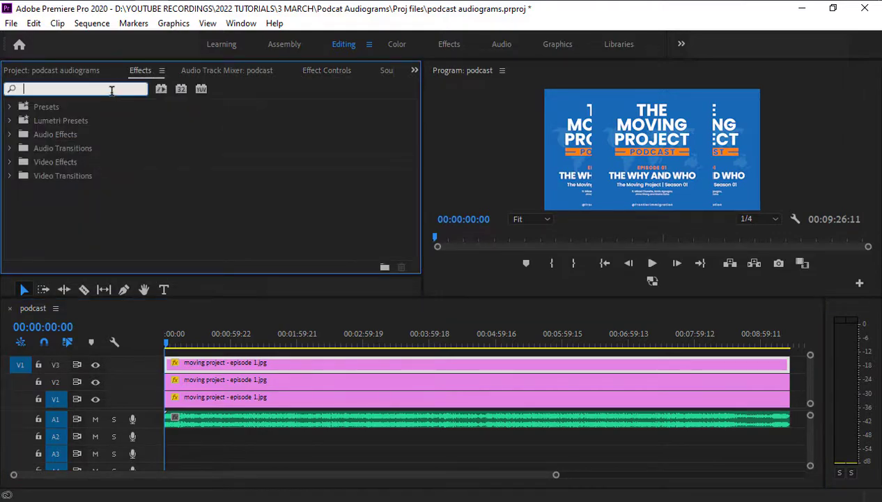
type("ga")
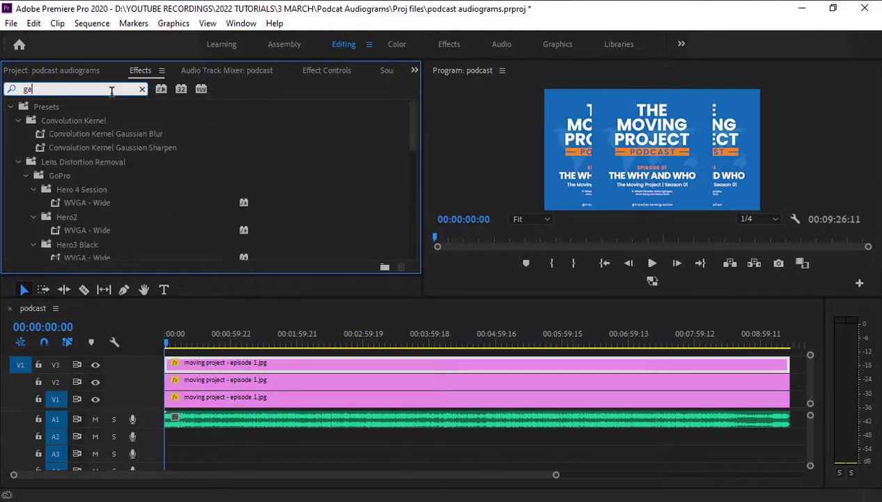
type("u")
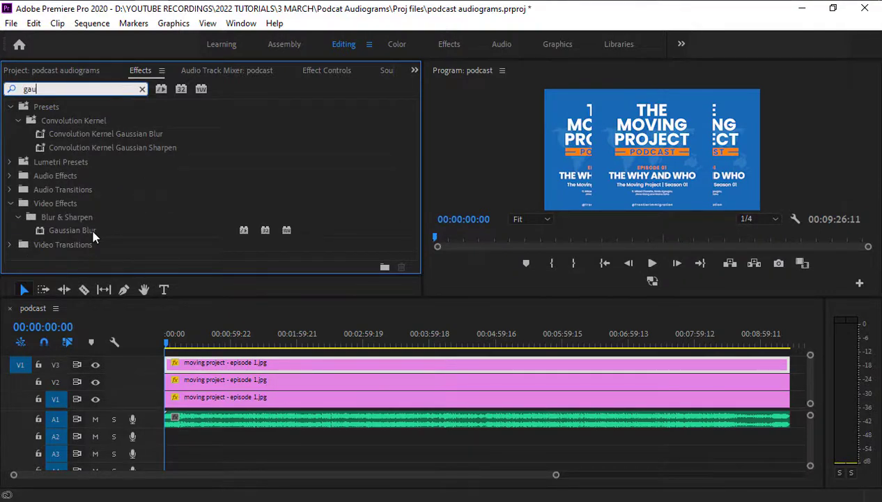
left_click_drag(91, 228, 224, 388)
left_click(60, 215)
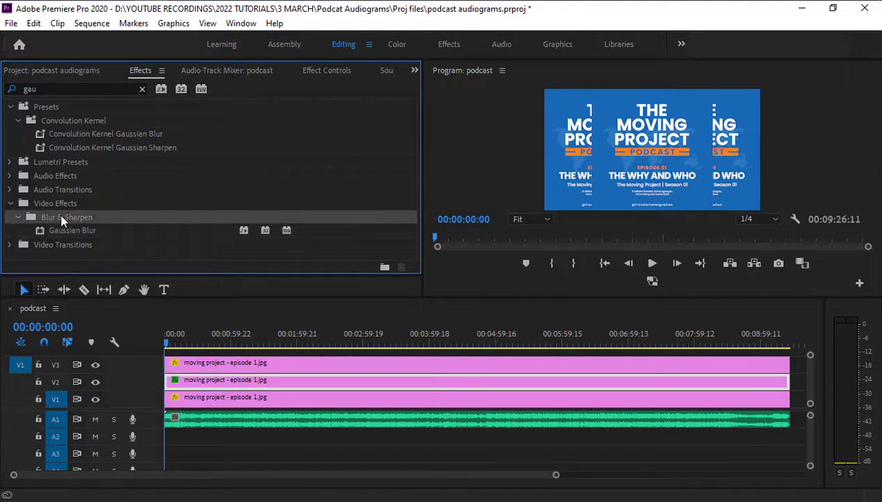
left_click(67, 226)
left_click_drag(67, 228, 203, 408)
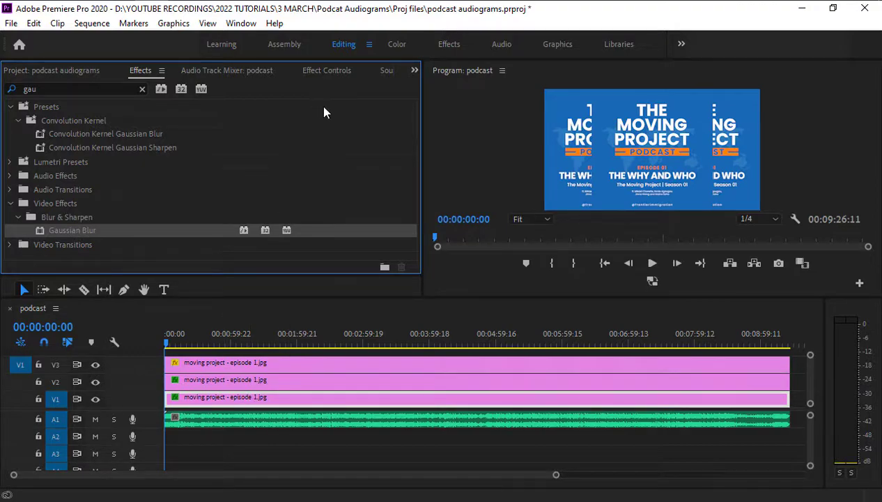
Step: Set the Gaussian Blur blurriness of the V1 clip to 80 and turn on Repeat Edge Pixels
left_click(332, 72)
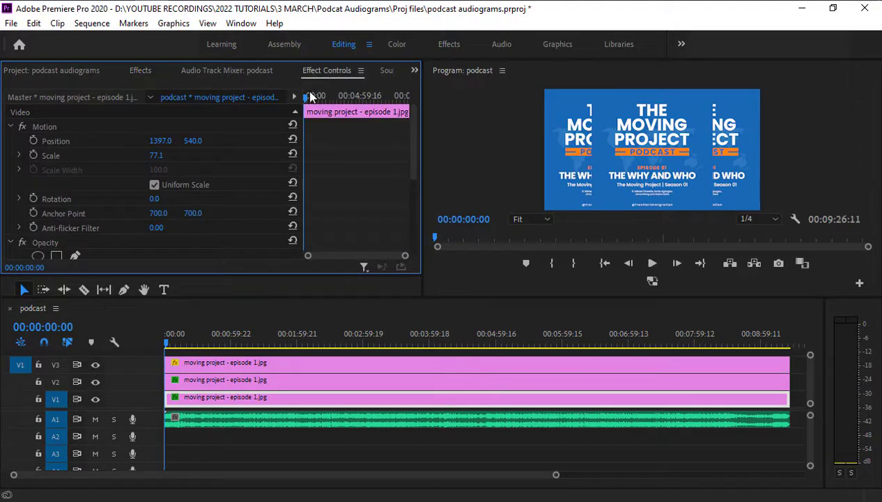
scroll(242, 197, "down", 5)
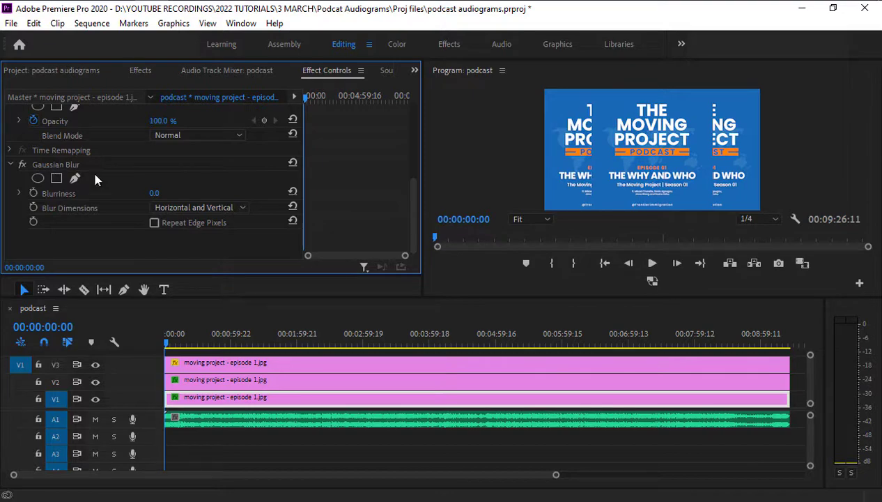
left_click(154, 193)
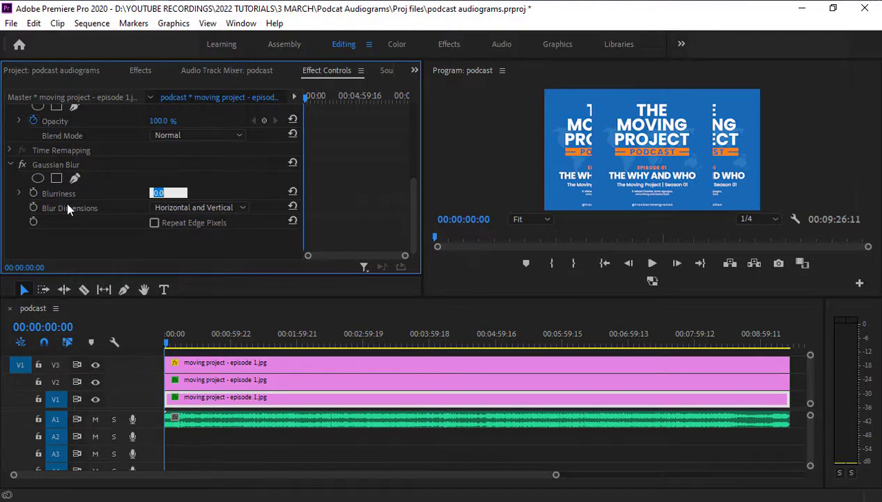
left_click(19, 192)
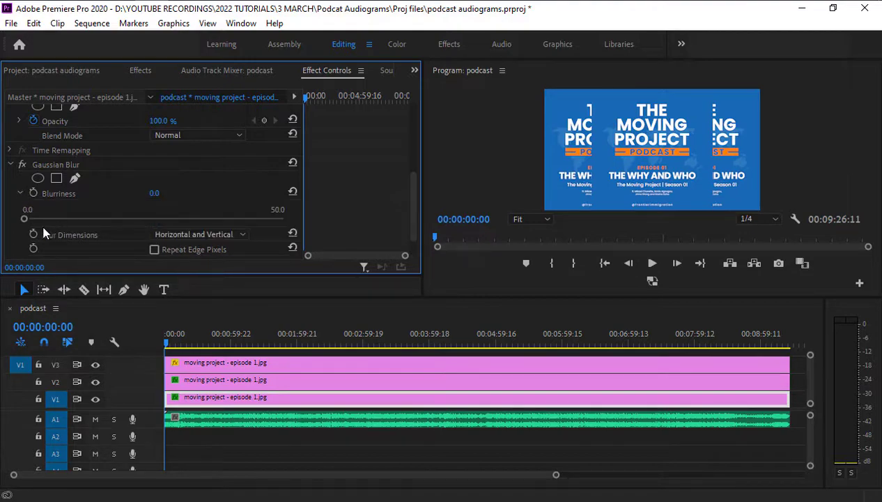
left_click_drag(25, 219, 124, 220)
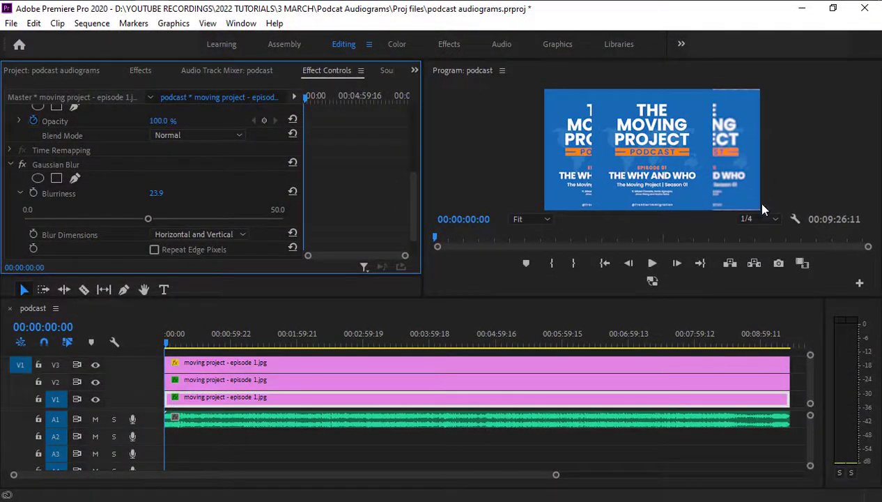
left_click_drag(148, 218, 289, 229)
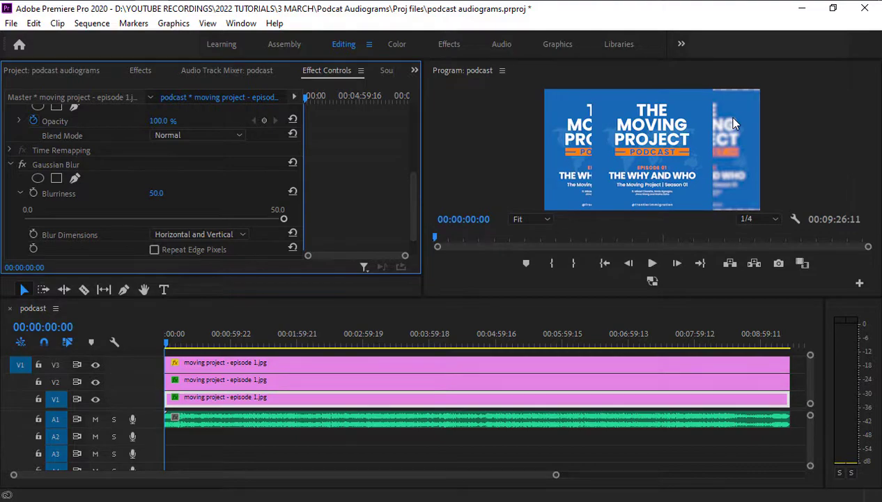
left_click(155, 193)
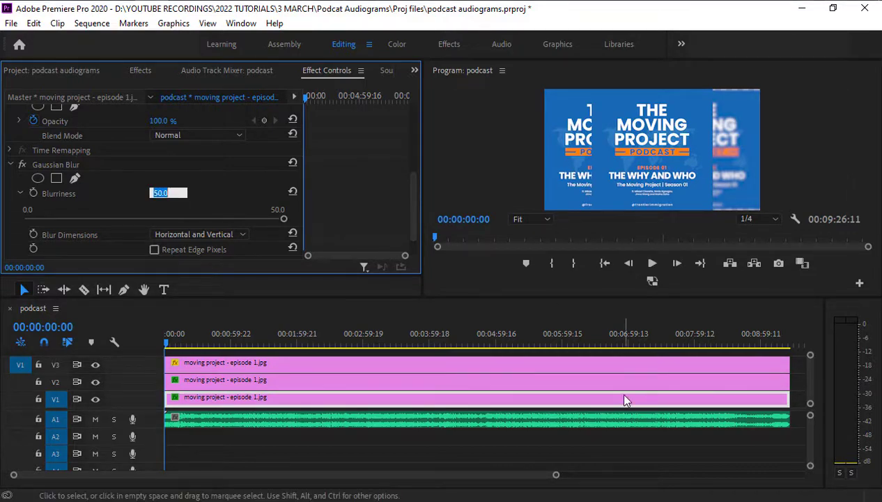
type("80")
key("Return")
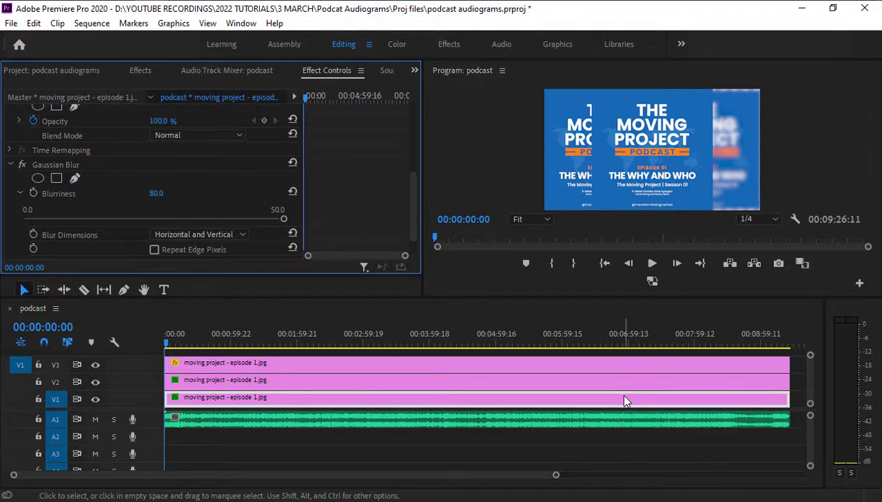
left_click(154, 250)
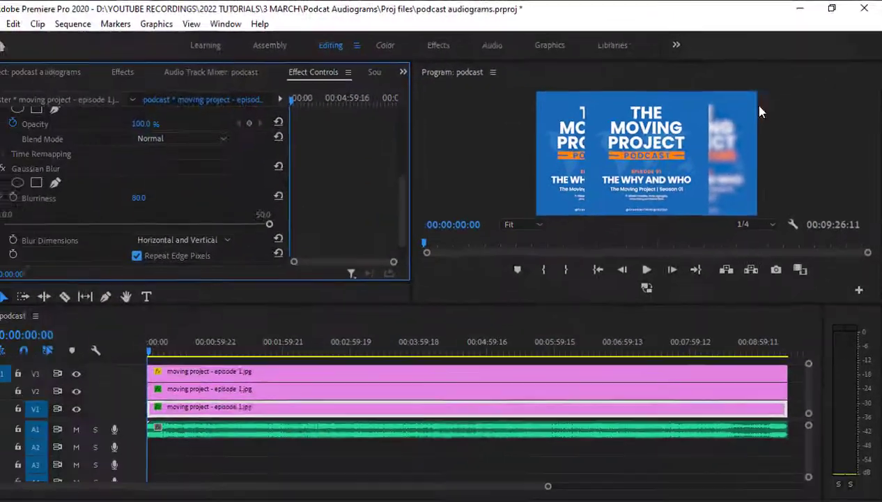
Step: Give the V2 clip's Gaussian Blur a blurriness of 80 with Repeat Edge Pixels enabled
left_click(251, 381)
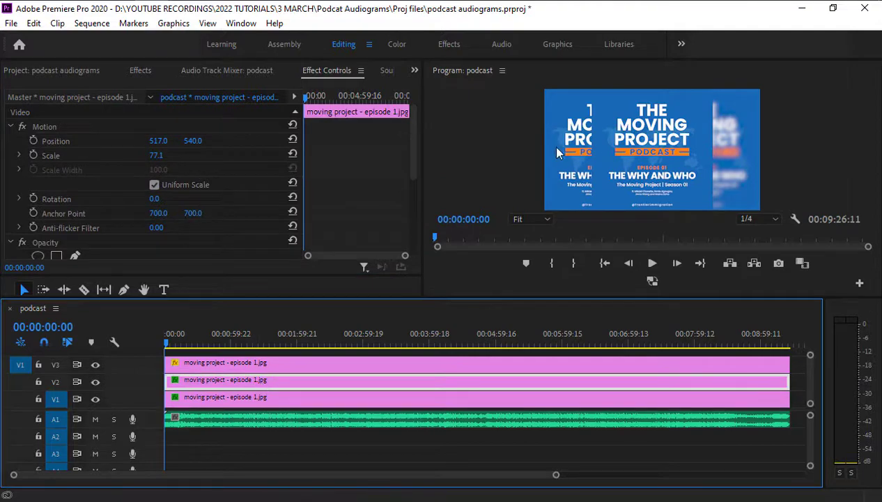
scroll(195, 198, "down", 5)
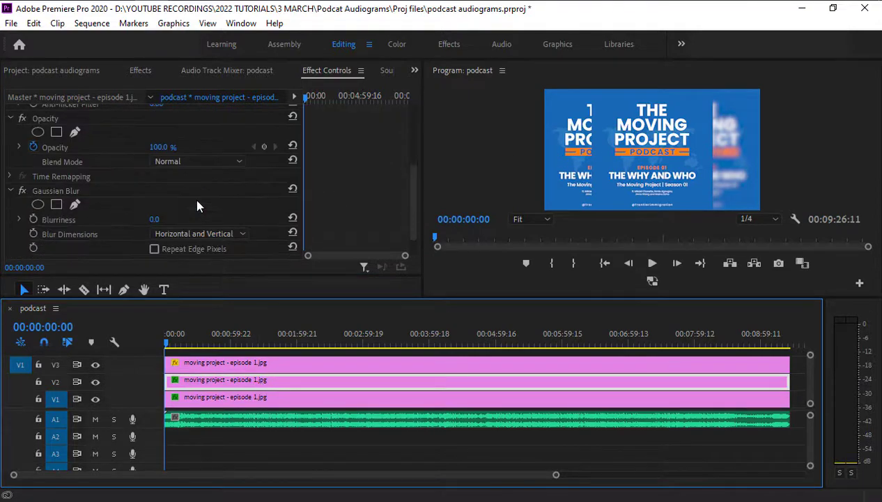
scroll(184, 175, "up", 1)
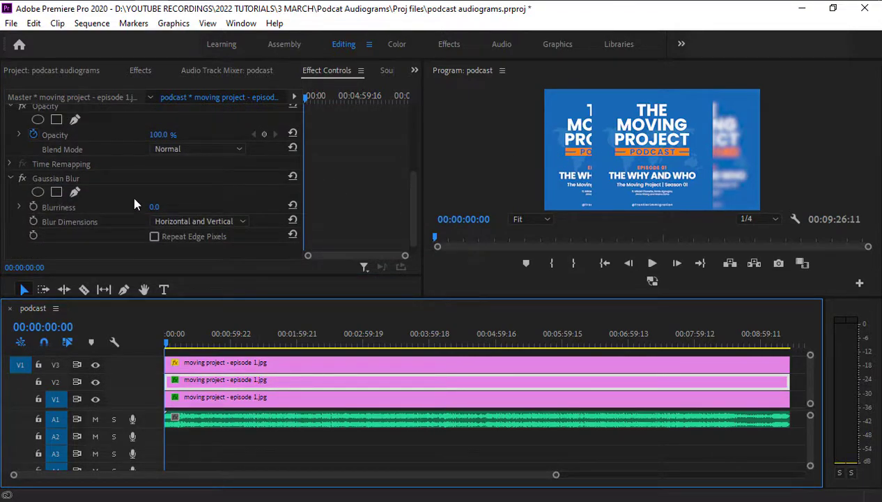
left_click(153, 208)
type("80")
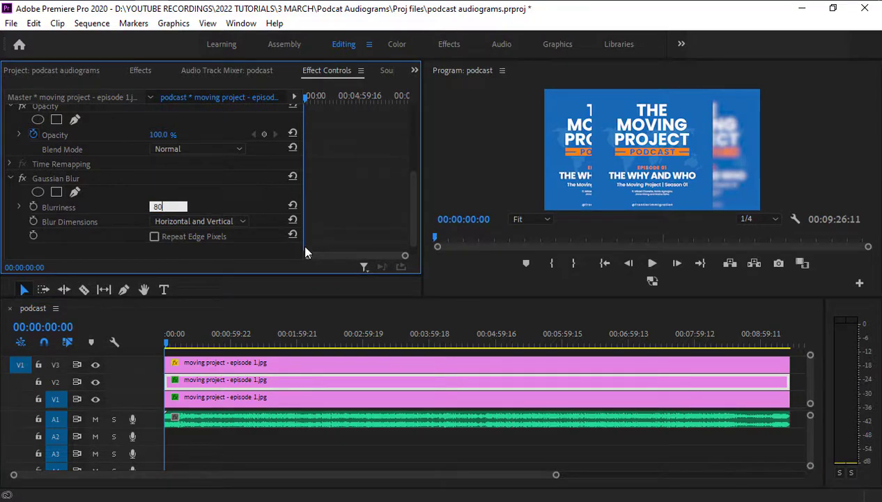
key("Return")
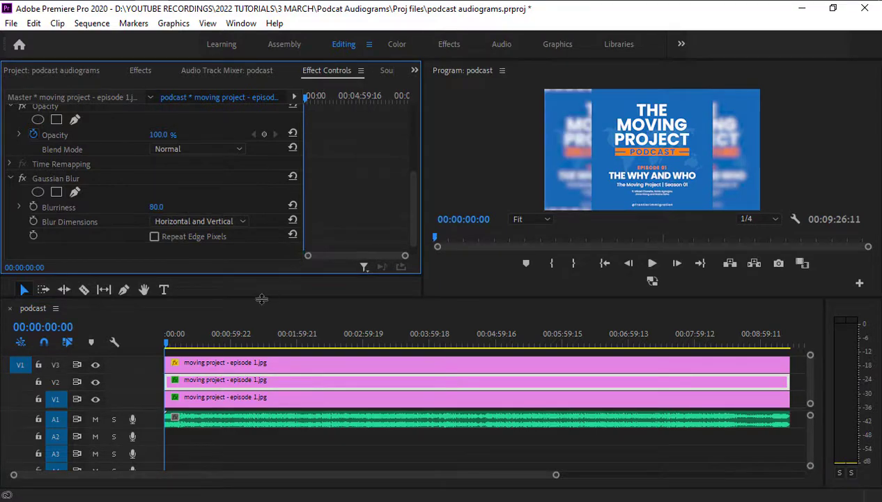
left_click(154, 236)
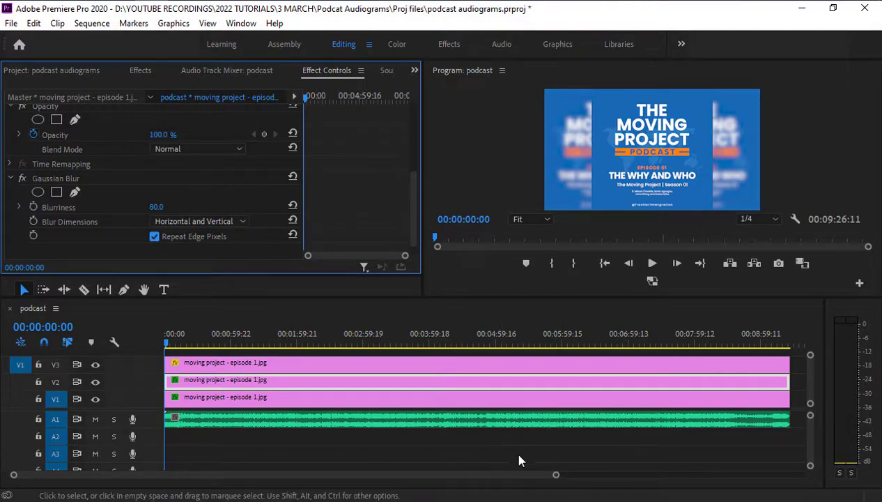
Step: Scale the V3 cover image to 88.1 and set its vertical position to 485
left_click(509, 364)
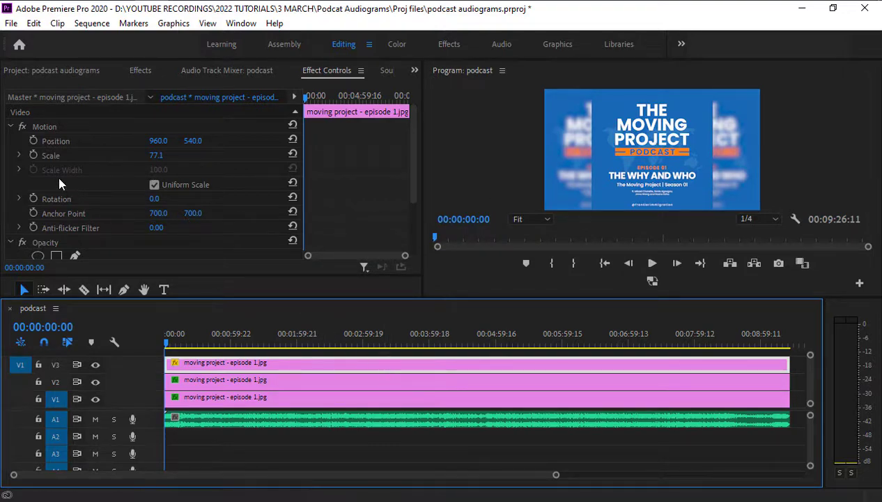
left_click(20, 156)
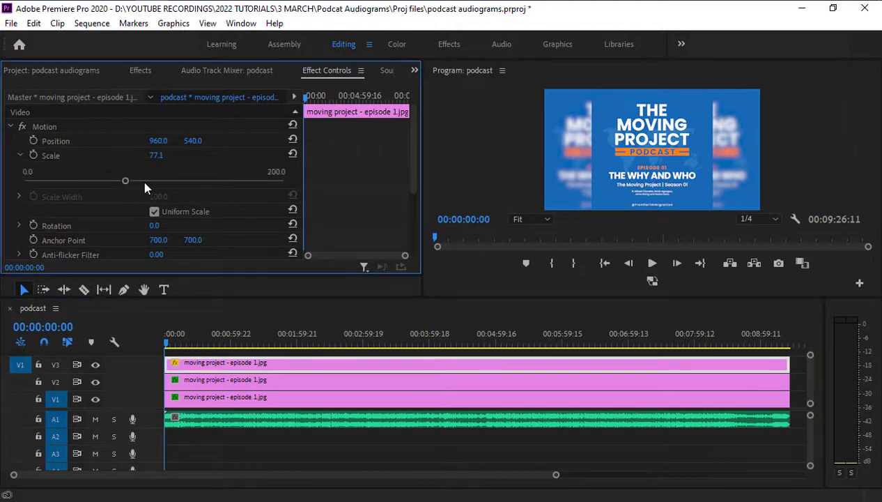
left_click_drag(126, 180, 138, 182)
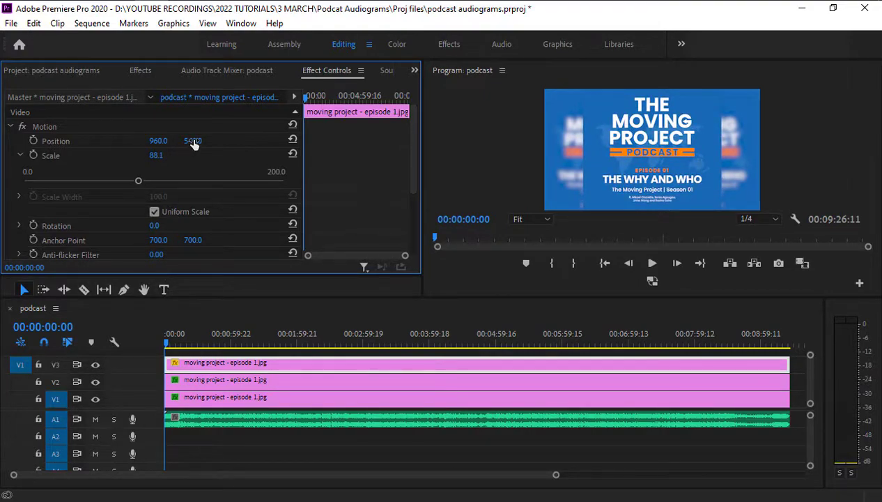
mouse_move(193, 143)
left_mouse_down()
mouse_move(154, 144)
mouse_move(197, 141)
left_mouse_up()
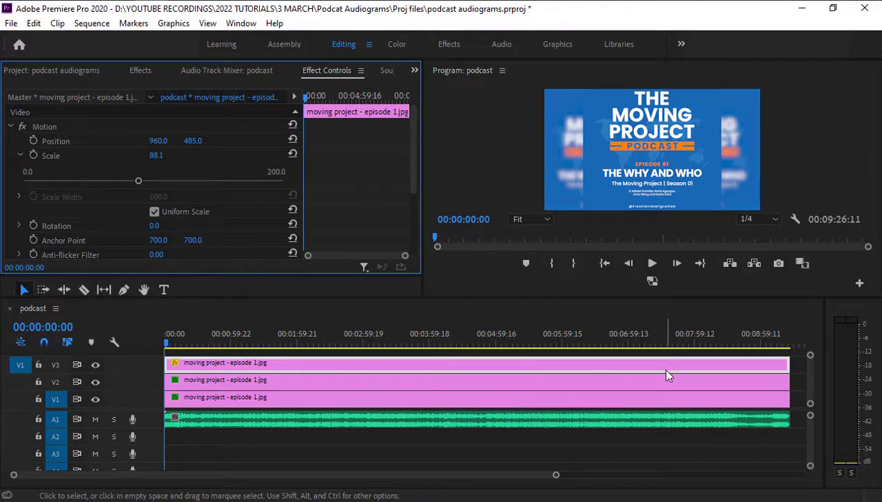
Step: Mark the sequence's In point at 00:00:00:00 and its Out point at the last frame, 00:09:26:10
left_click(167, 351)
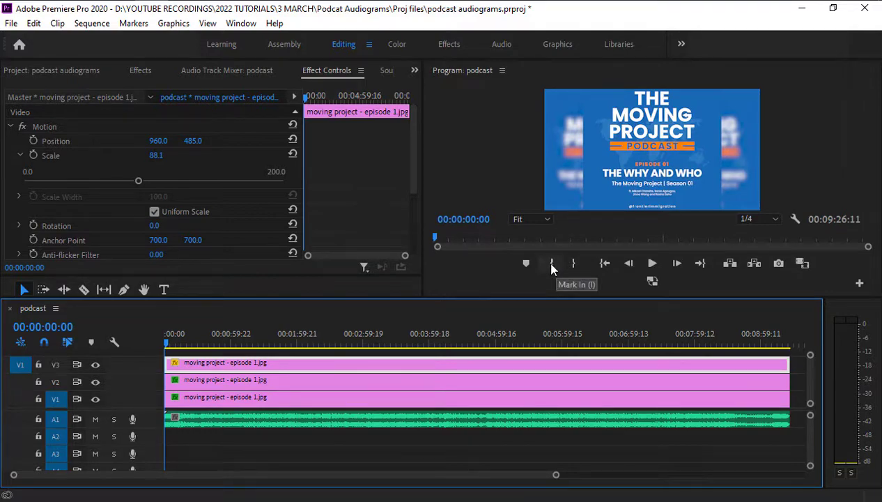
mouse_move(164, 346)
left_mouse_down()
mouse_move(201, 345)
mouse_move(147, 335)
mouse_move(201, 345)
mouse_move(181, 355)
mouse_move(152, 351)
left_mouse_up()
left_click(553, 265)
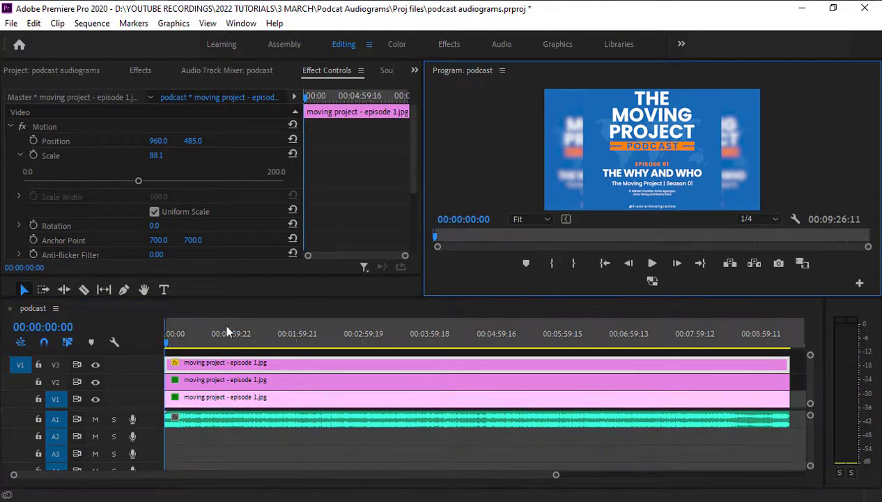
left_click_drag(169, 348, 808, 409)
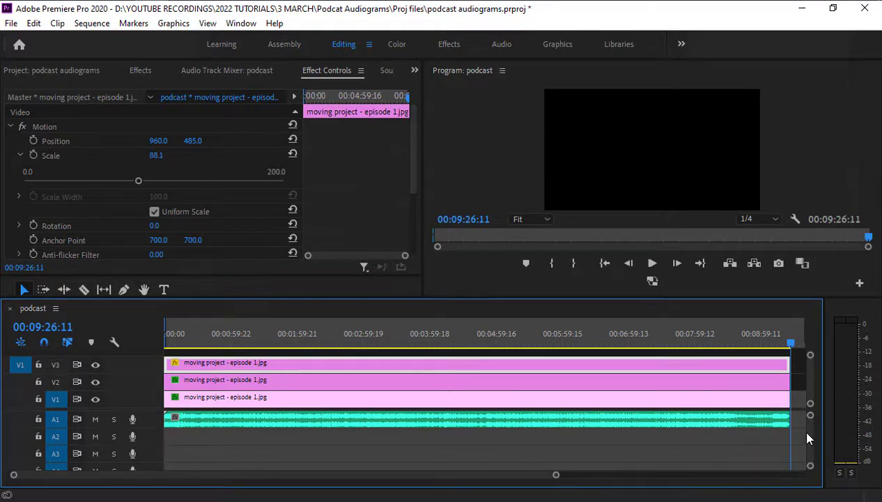
key("Left")
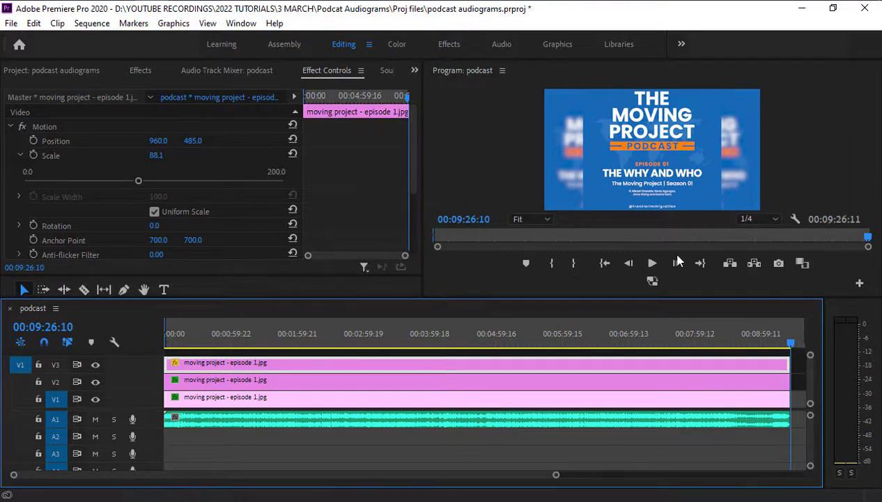
left_click(570, 267)
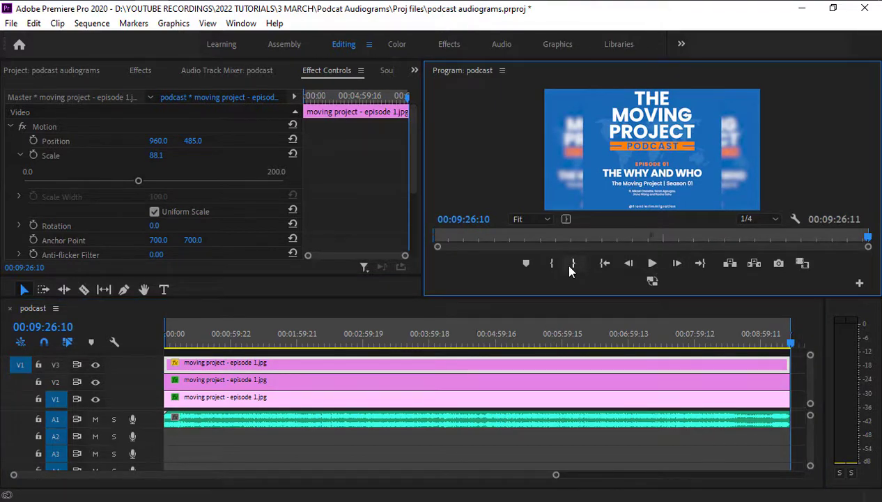
Step: Clear the In and Out points, mark the Out point again at 00:09:26:10, and return the playhead to the sequence start
right_click(464, 335)
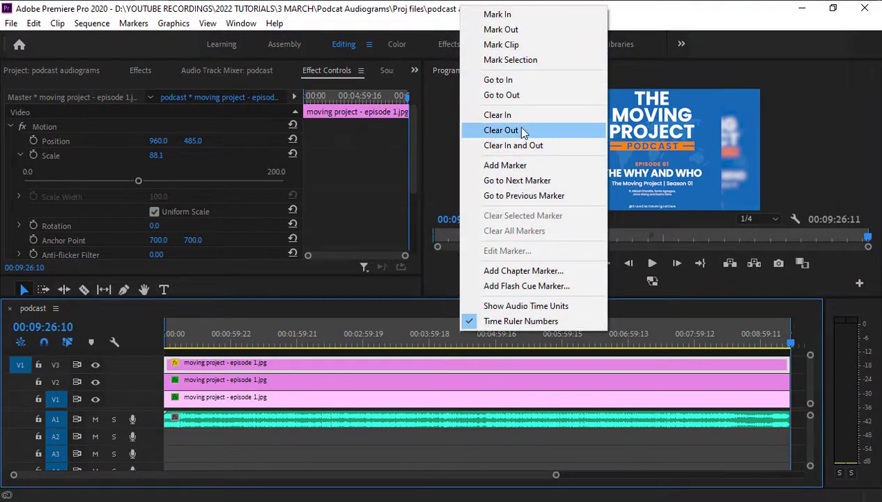
left_click(535, 145)
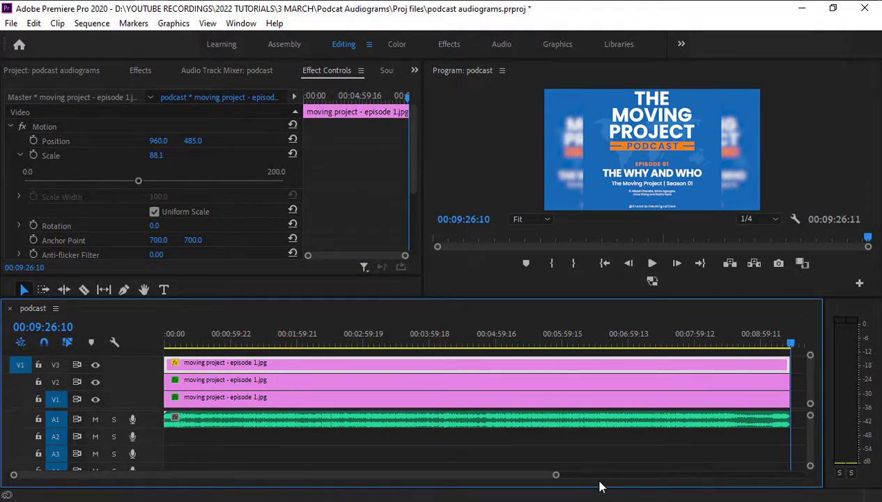
key("o")
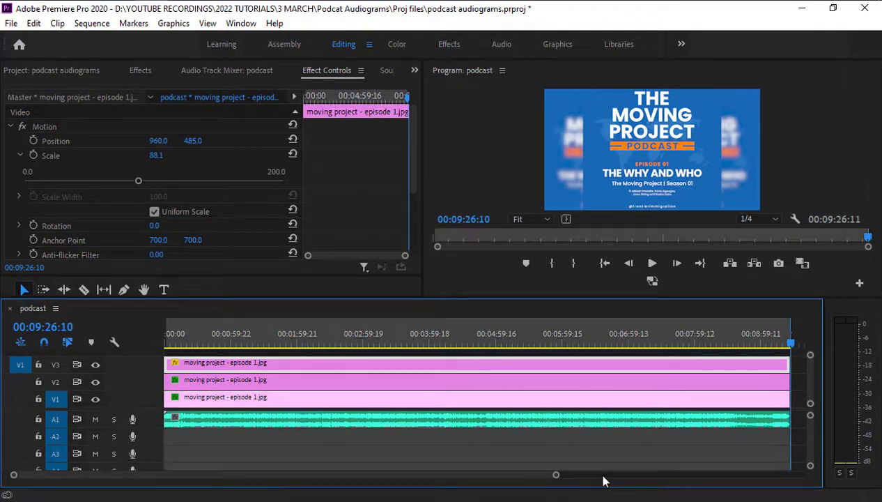
left_click_drag(792, 347, 94, 458)
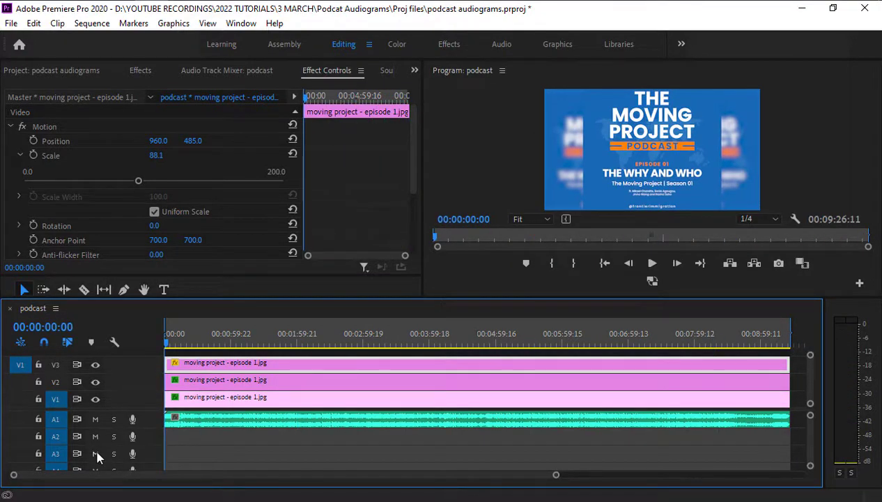
Step: Open the media export settings for the podcast sequence
left_click(11, 23)
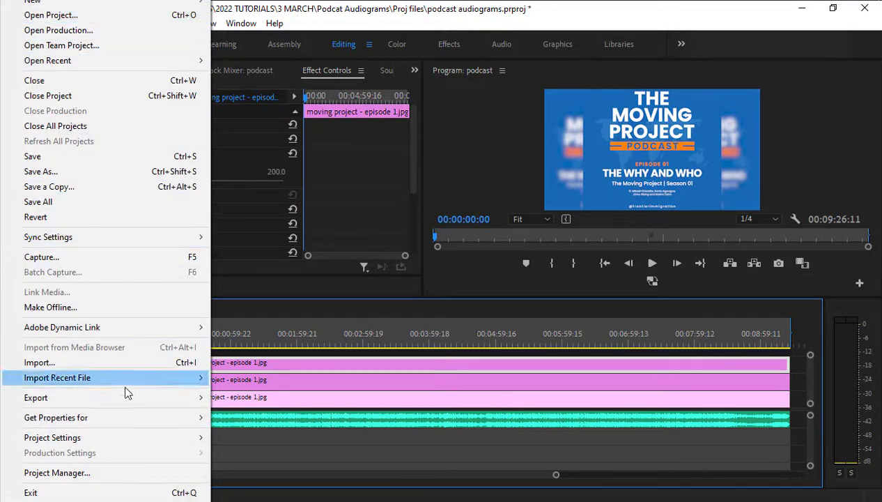
mouse_move(122, 398)
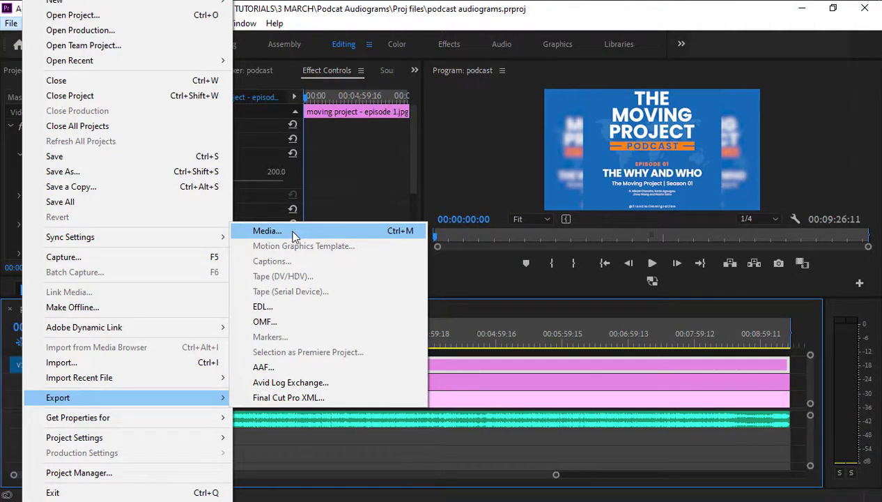
left_click(394, 234)
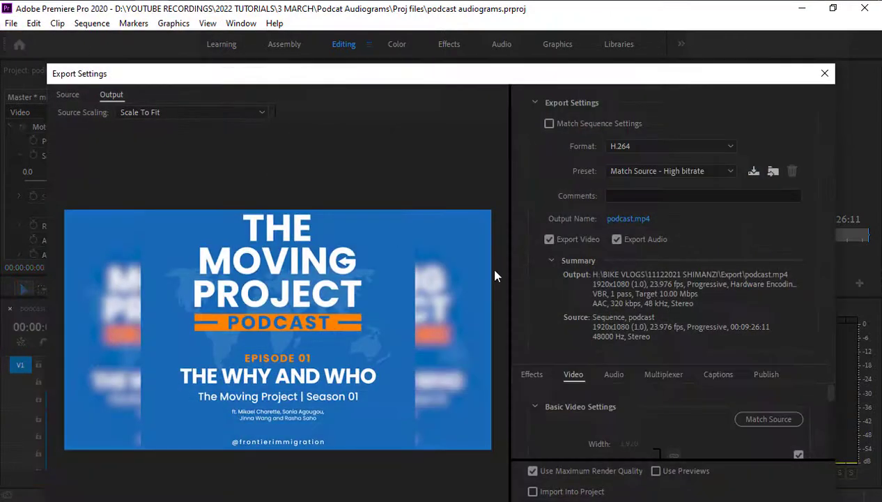
left_click_drag(621, 79, 621, 18)
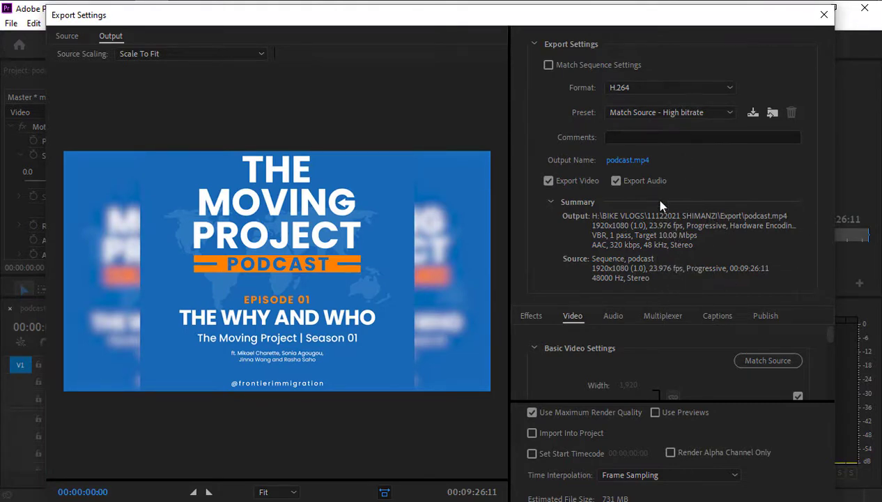
Step: Set the export output to podcast.mp4 in D: > YOUTUBE RECORDINGS > 2022 TUTORIALS > 3 MARCH > Podcat Audiograms > Exports
left_click(620, 161)
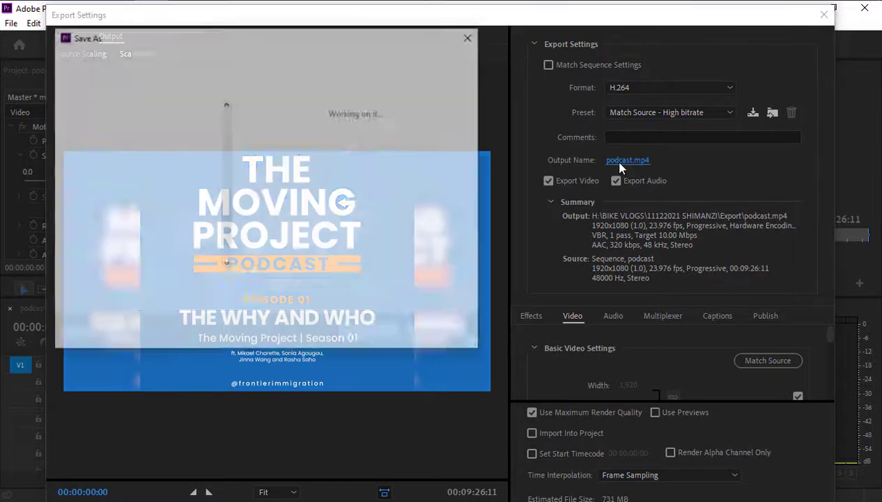
left_click_drag(361, 41, 377, 41)
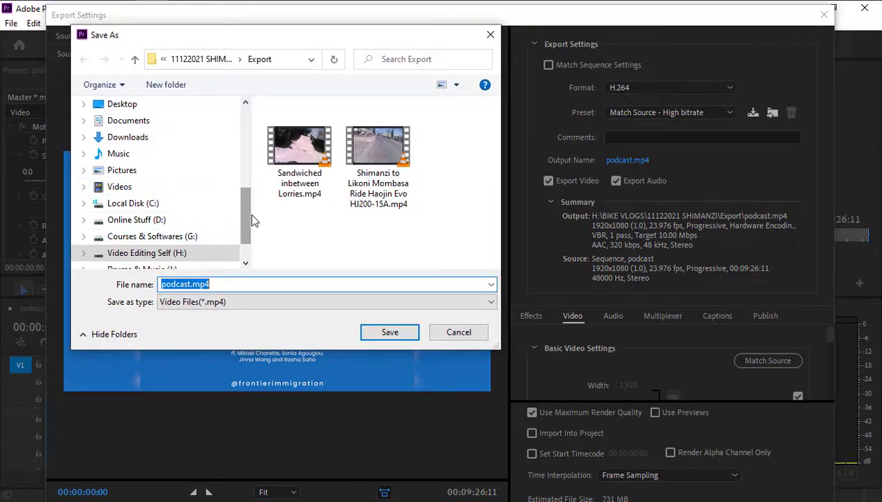
scroll(248, 245, "down", 3)
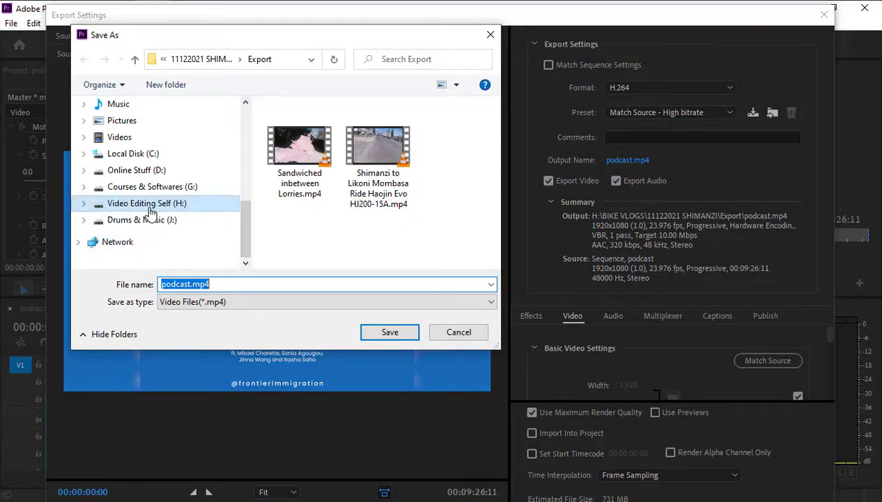
left_click(140, 170)
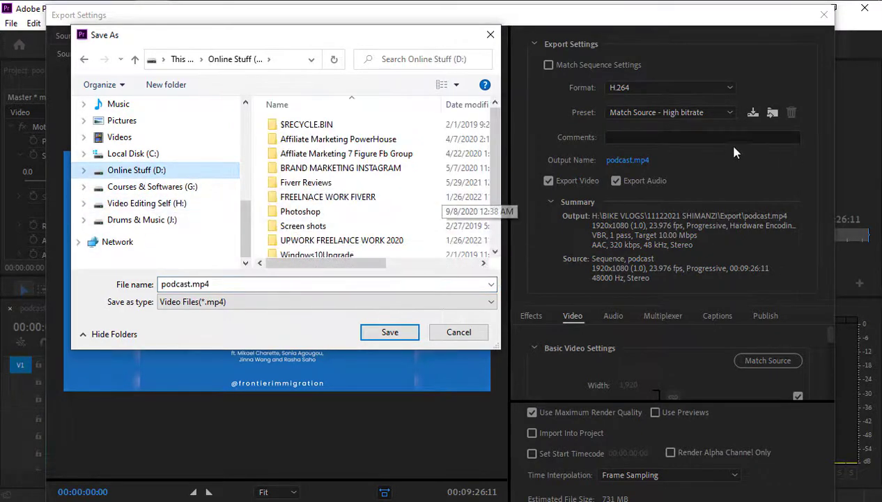
left_click_drag(489, 192, 489, 225)
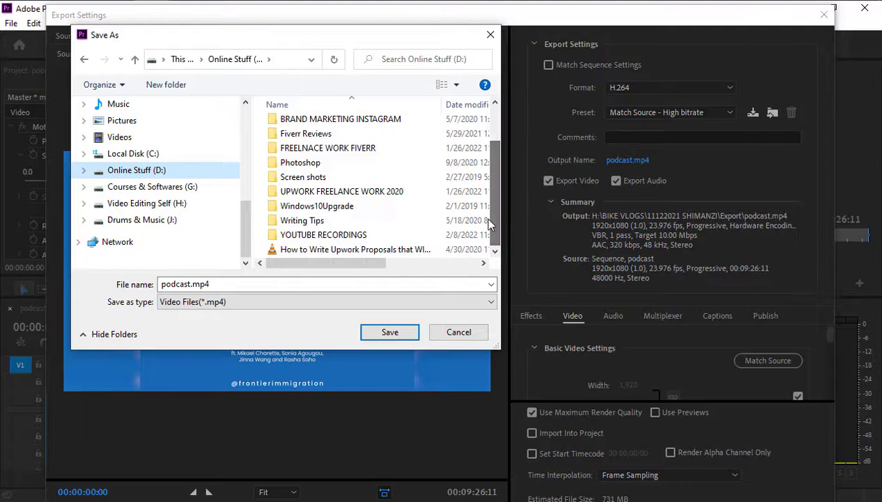
left_click(311, 236)
double_click(312, 235)
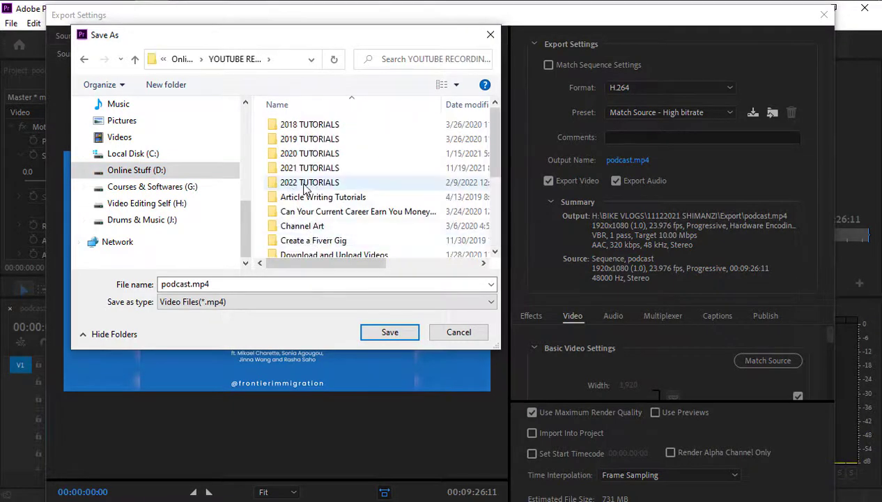
double_click(307, 186)
double_click(300, 140)
double_click(307, 125)
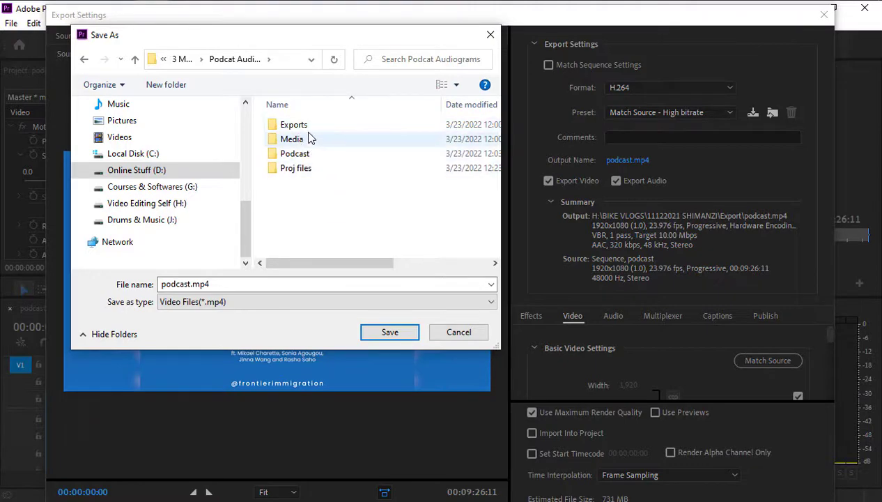
left_click(305, 128)
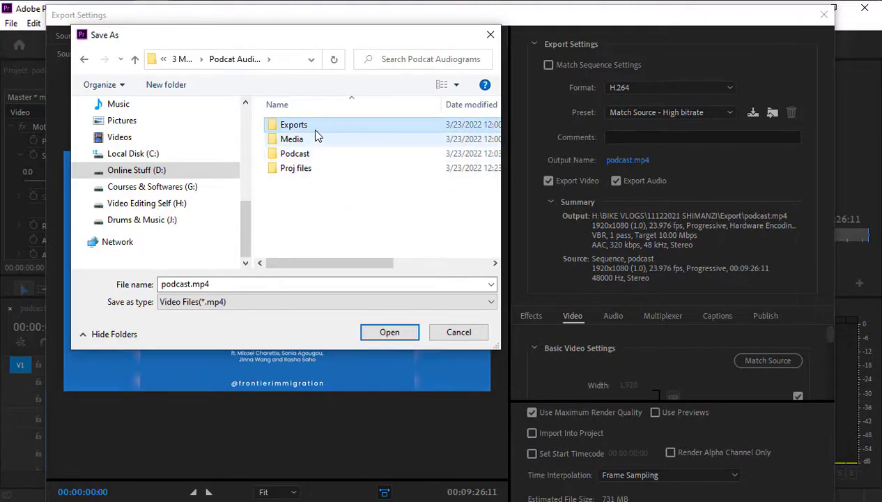
double_click(313, 129)
left_click(380, 335)
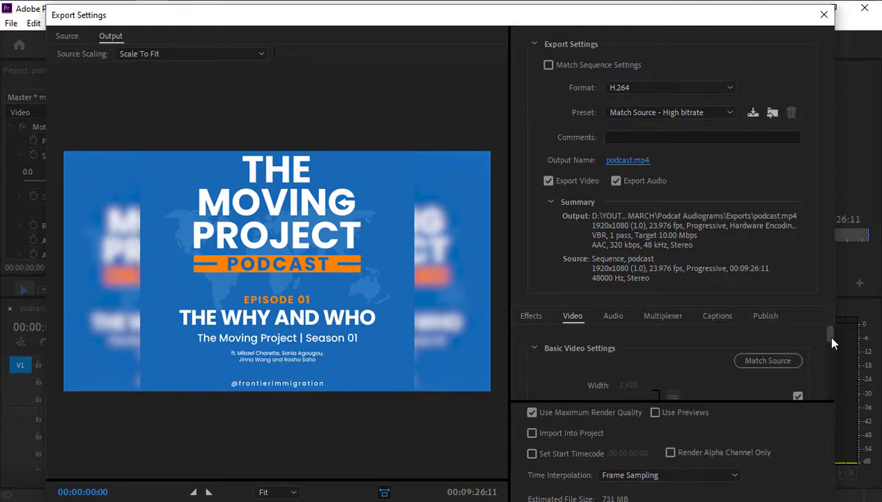
Step: Look through the video export settings and export the sequence as H.264 with the Match Source - High bitrate preset
scroll(833, 341, "down", 5)
scroll(831, 346, "up", 3)
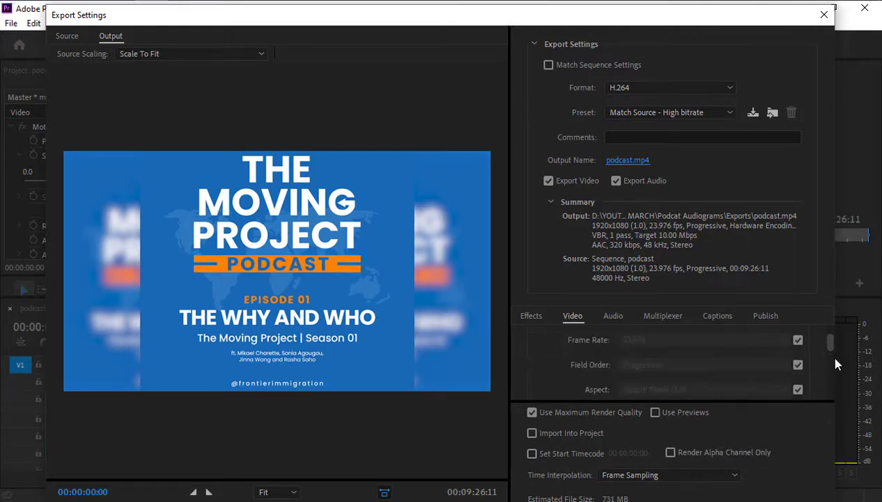
scroll(837, 364, "down", 10)
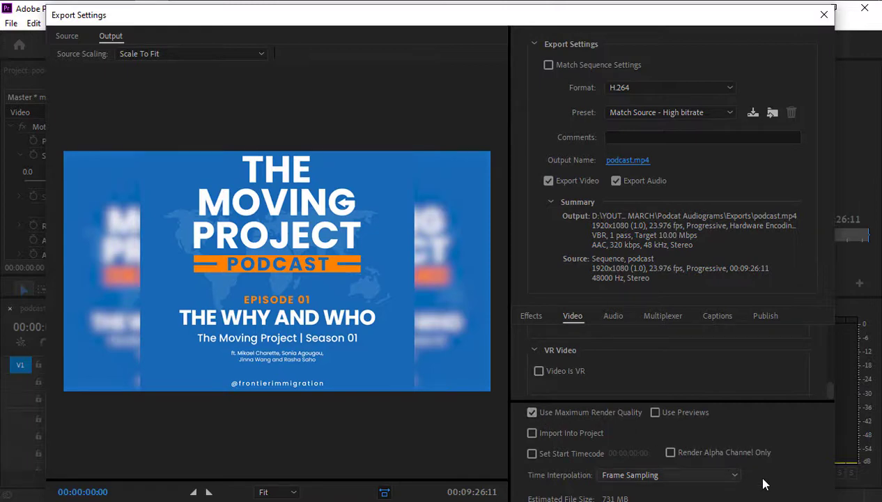
left_click_drag(658, 20, 659, 16)
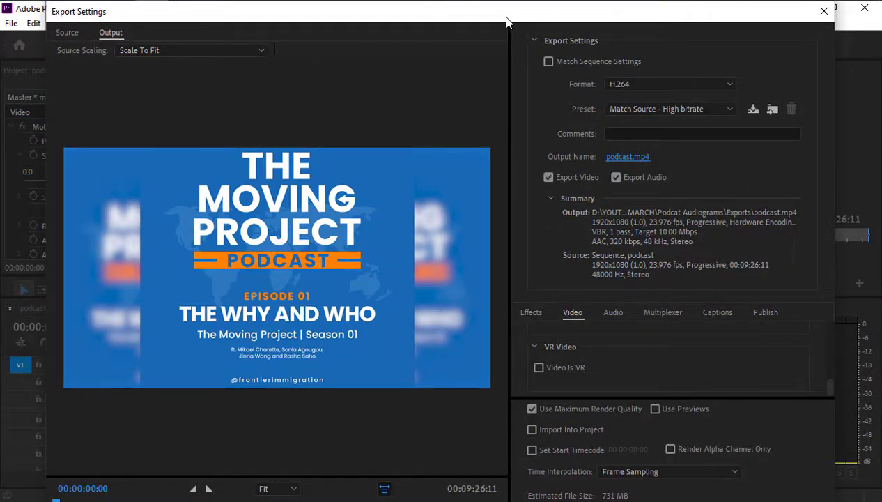
mouse_move(667, 14)
left_mouse_down()
mouse_move(674, 89)
mouse_move(679, 24)
left_mouse_up()
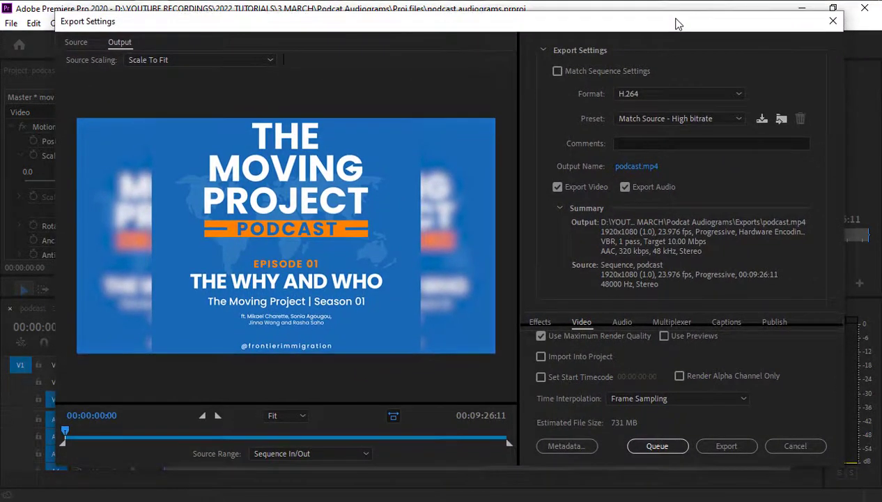
left_click(721, 448)
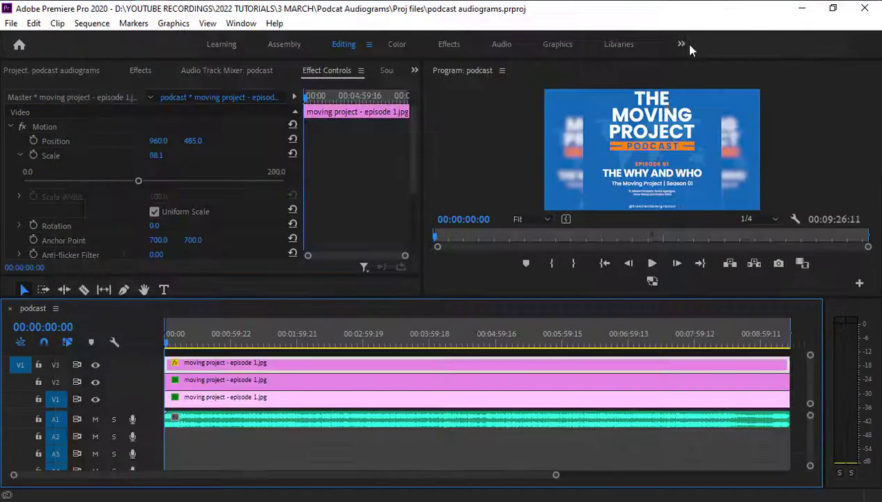
Step: Switch to File Explorer, play podcast.mp4 from the Podcat Audiograms Exports folder to check it, and close the player
key("alt+Tab")
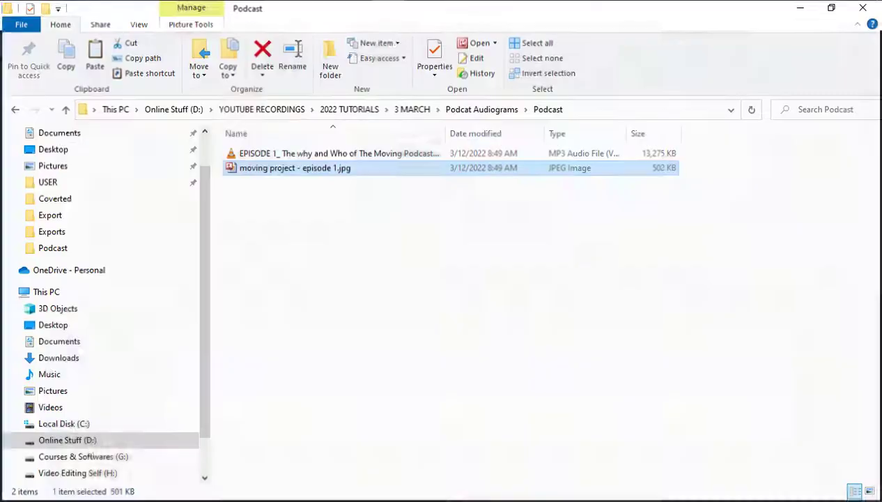
left_click(409, 111)
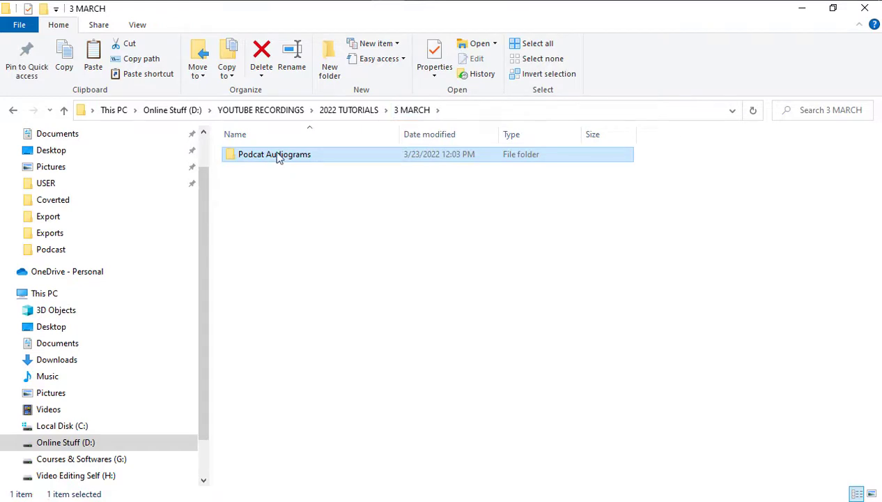
double_click(277, 155)
double_click(269, 154)
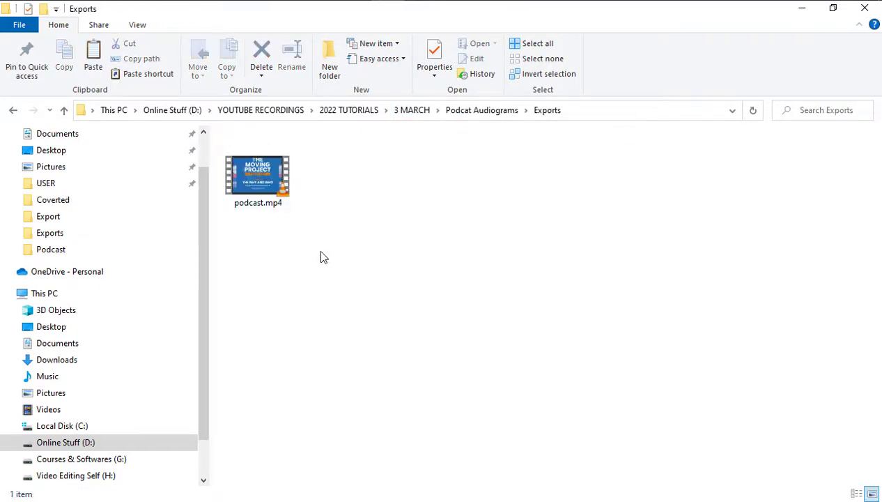
double_click(260, 185)
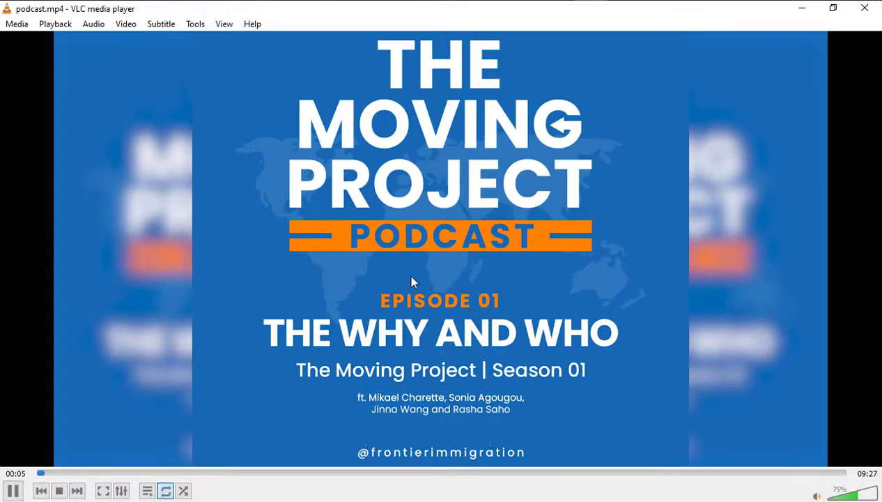
left_click(865, 8)
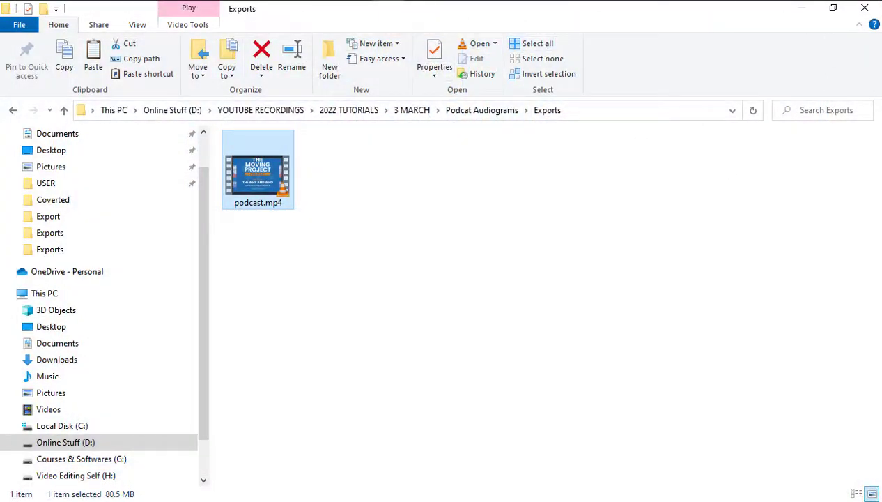
Step: Switch to After Effects and dismiss its welcome screen to reach the empty project
key("super")
left_click(104, 322)
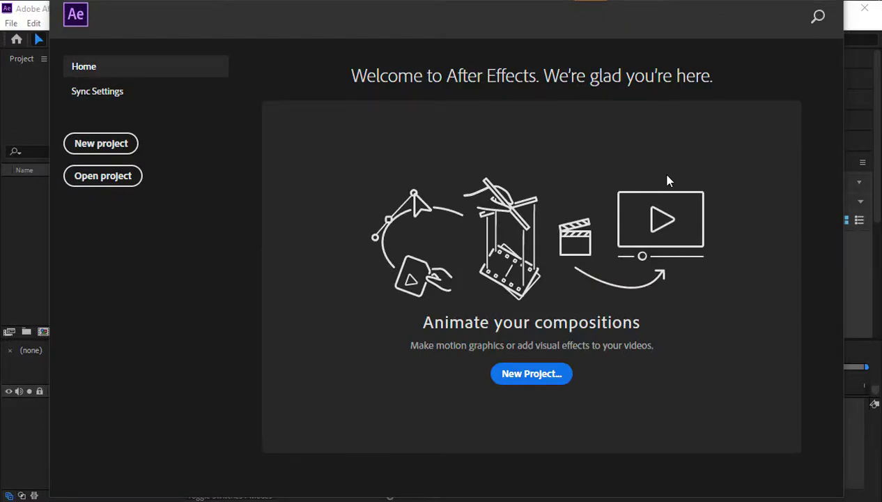
left_click(832, 9)
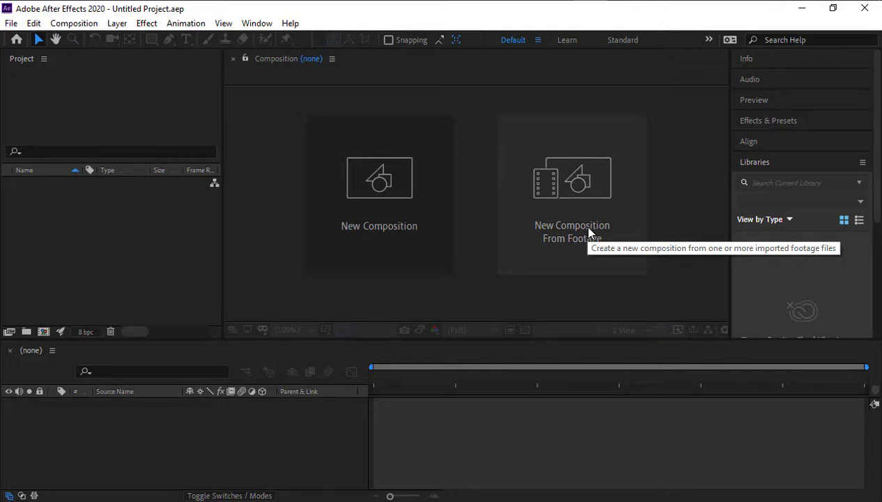
Step: Create a new composition from the footage podcast.mp4 in D: > YOUTUBE RECORDINGS > 2022 TUTORIALS > 3 MARCH > Podcat Audiograms > Exports
left_click(577, 178)
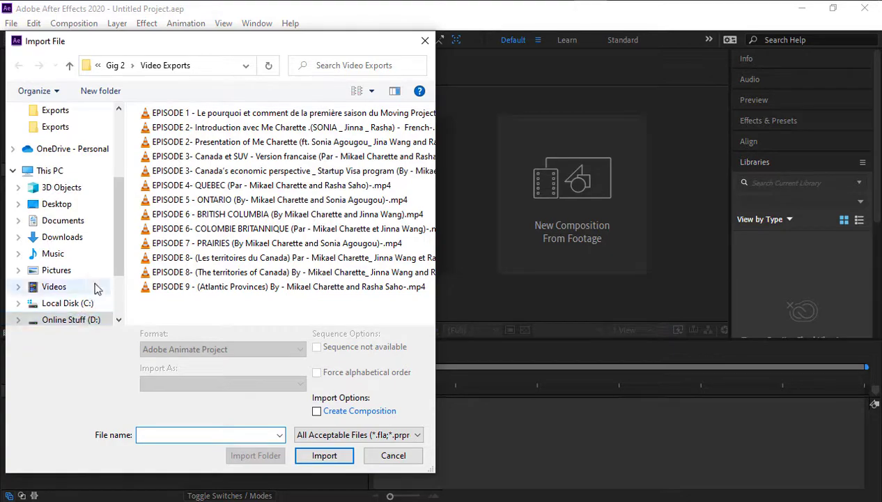
left_click(76, 319)
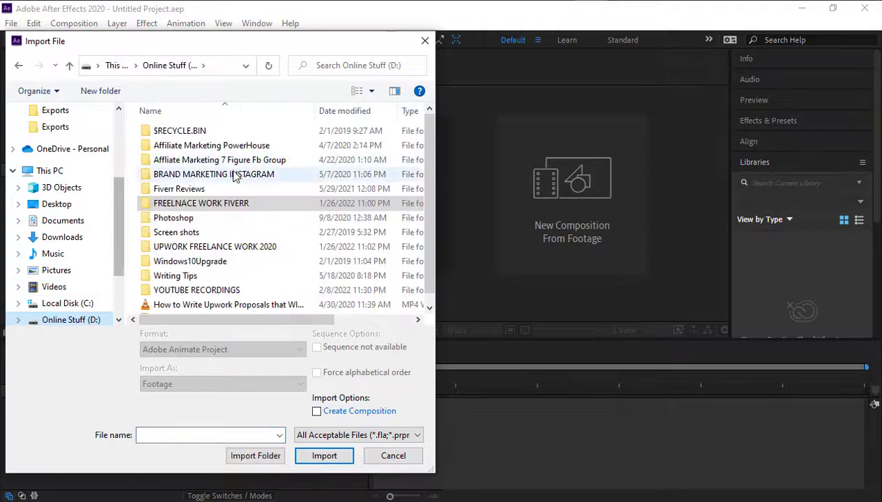
left_click(196, 290)
double_click(197, 290)
double_click(183, 188)
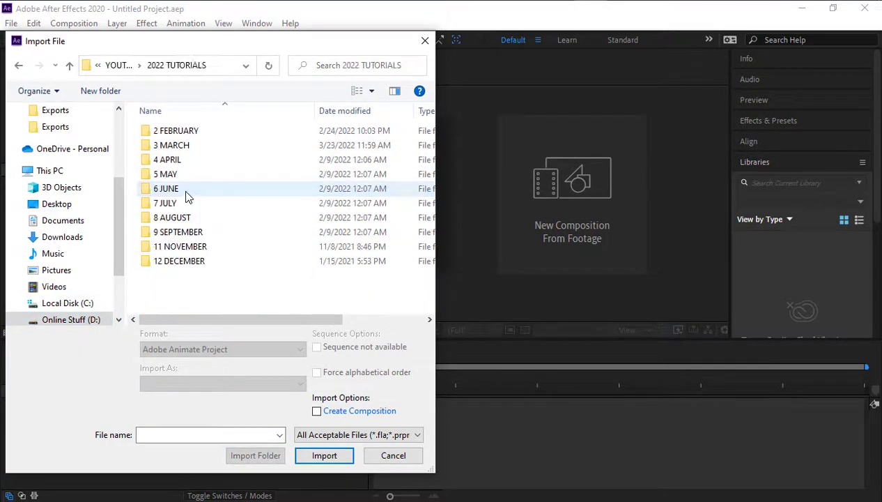
double_click(179, 148)
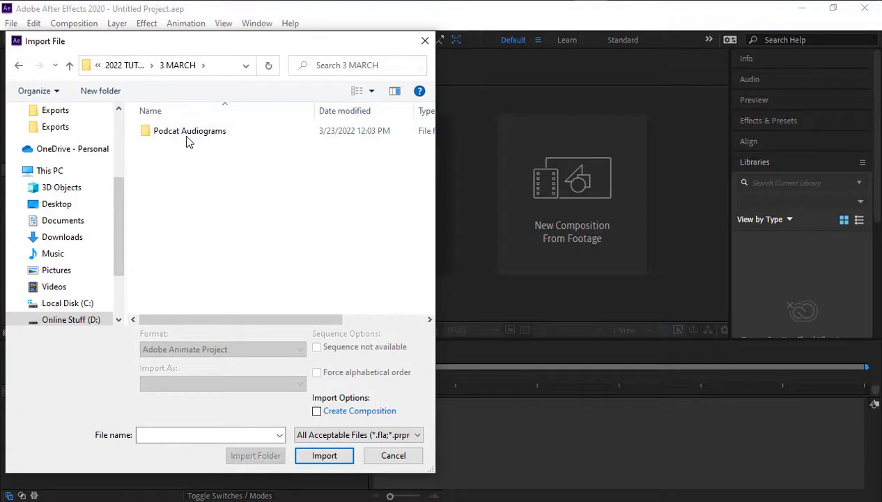
double_click(188, 136)
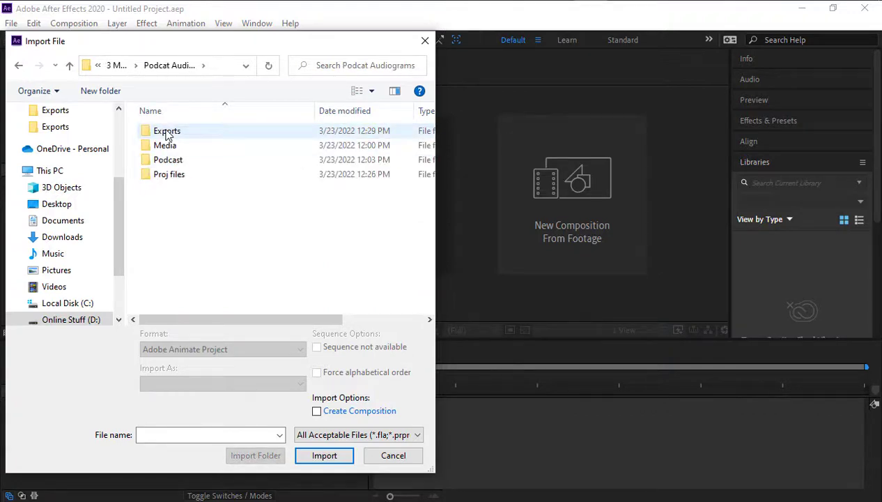
double_click(167, 131)
left_click(170, 162)
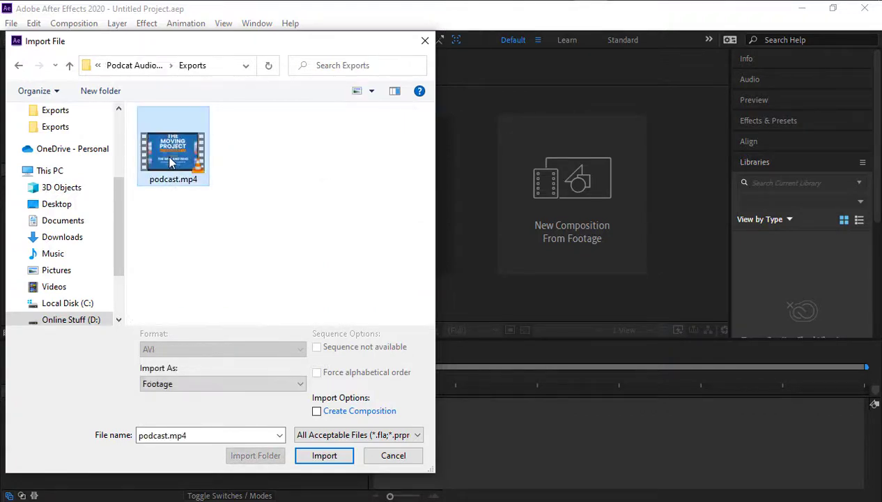
left_click(322, 456)
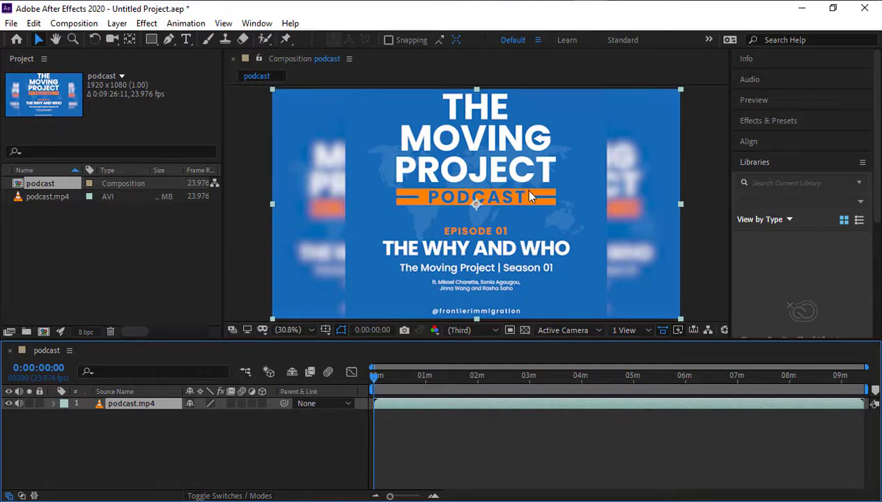
Step: Apply the Audio Spectrum effect from the Generate category to the podcast.mp4 layer
left_click(186, 446)
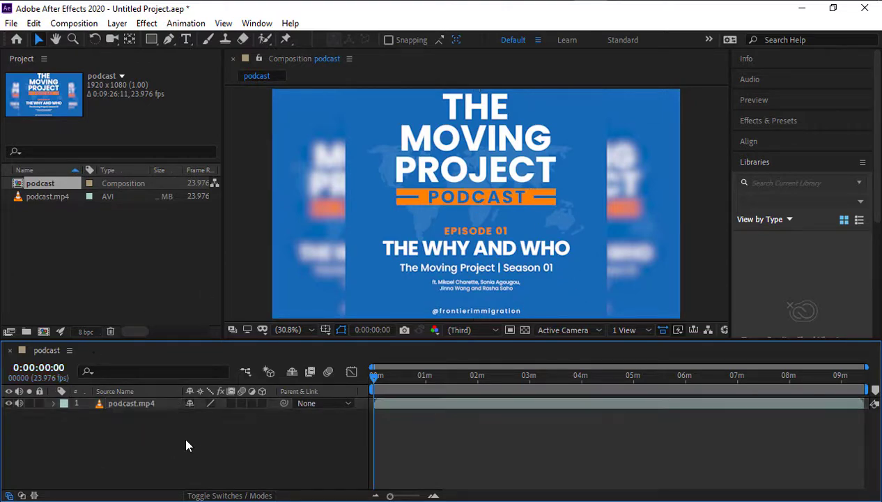
left_click(137, 397)
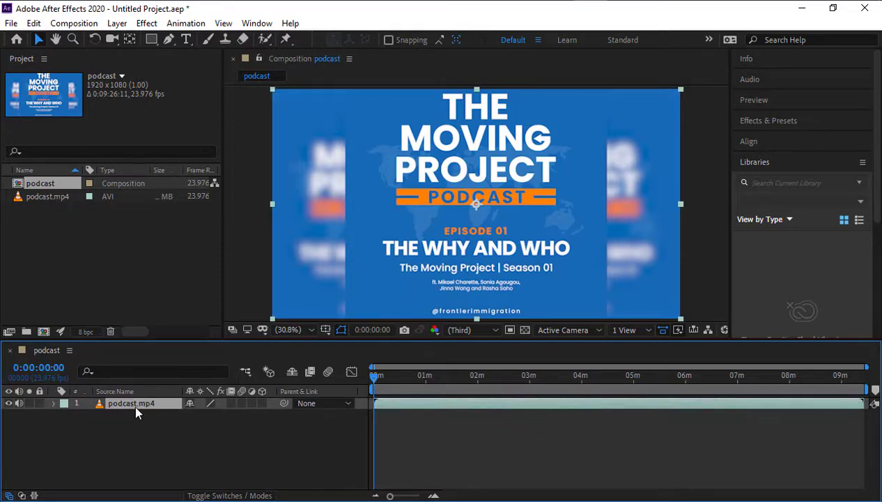
left_click(147, 24)
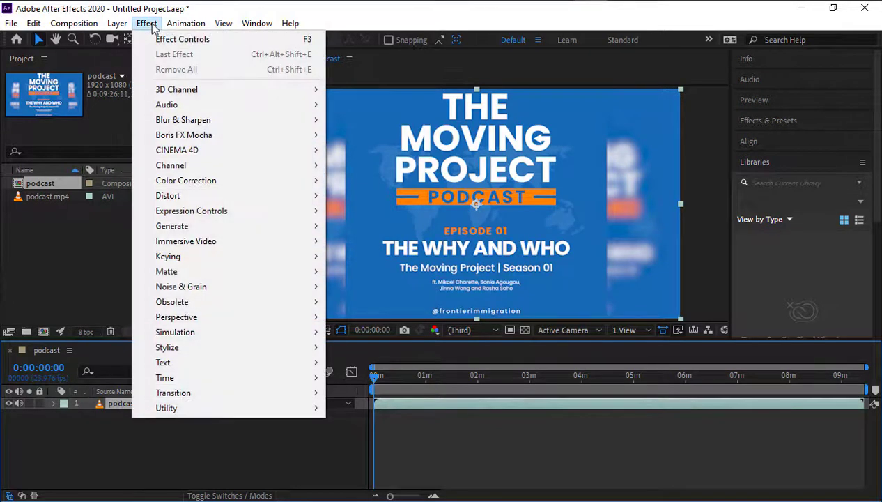
mouse_move(124, 229)
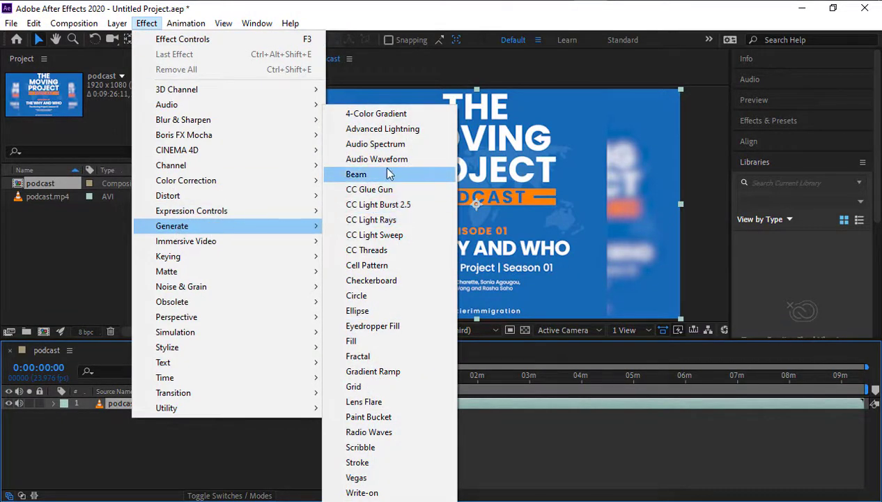
left_click(392, 145)
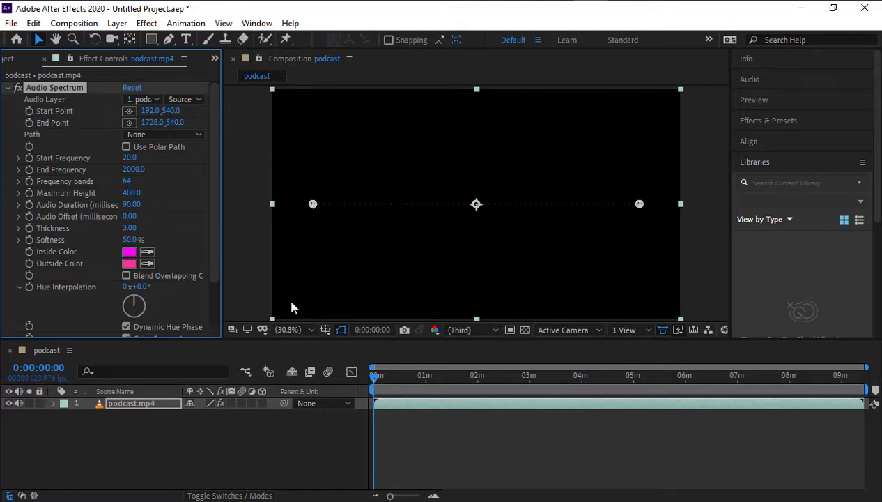
Step: Widen the effect settings area and enable Composite On Original for the Audio Spectrum effect
scroll(217, 209, "down", 2)
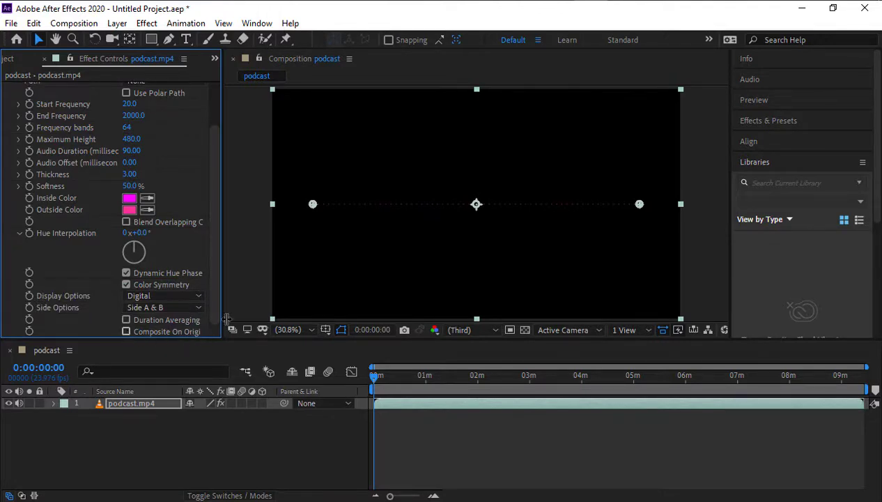
left_click_drag(223, 301, 285, 315)
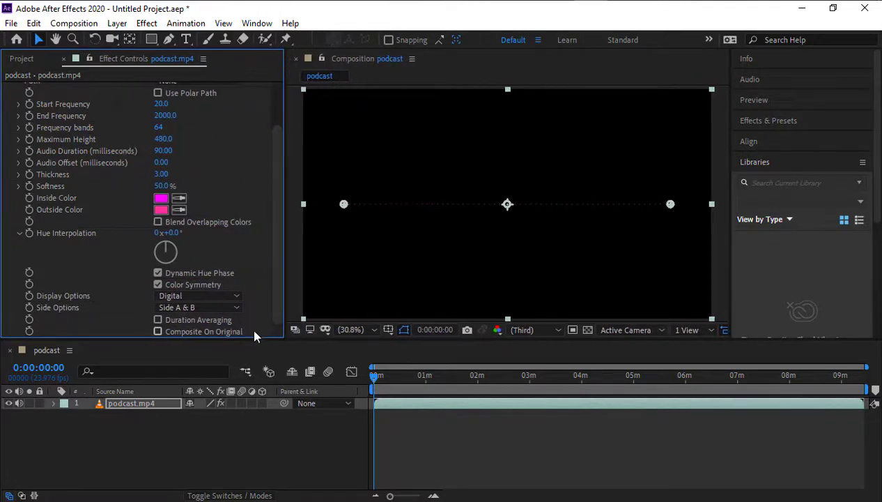
left_click(157, 331)
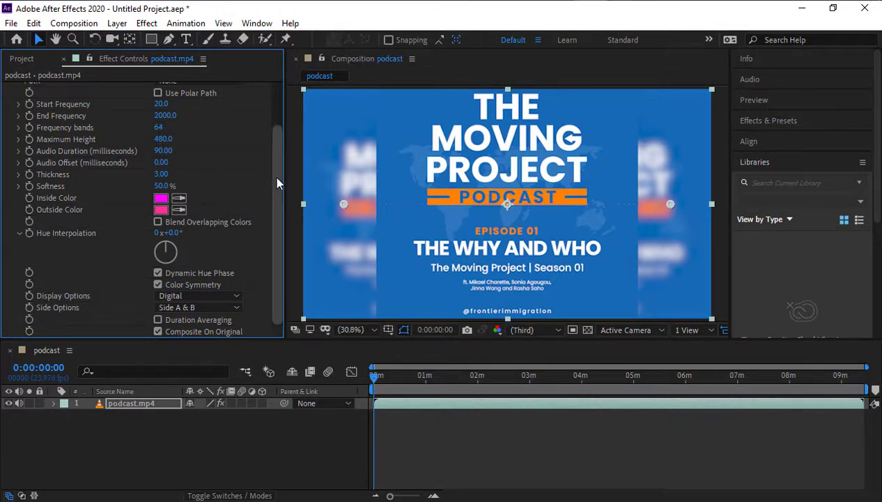
Step: Choose podcast.mp4 as the Audio Spectrum's audio layer
left_click_drag(274, 176, 273, 119)
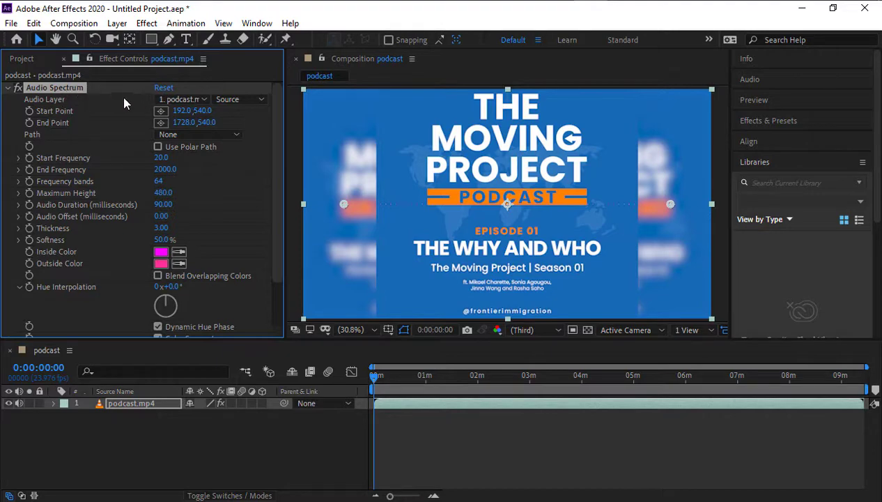
left_click(181, 99)
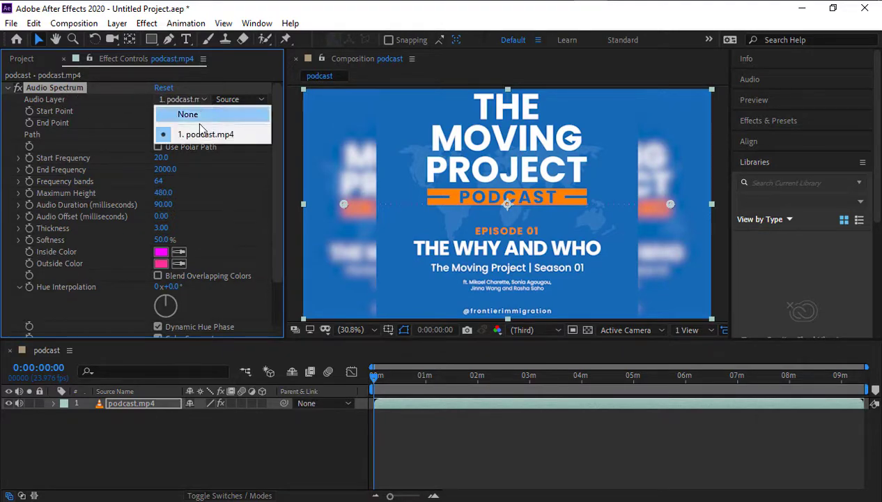
left_click(203, 135)
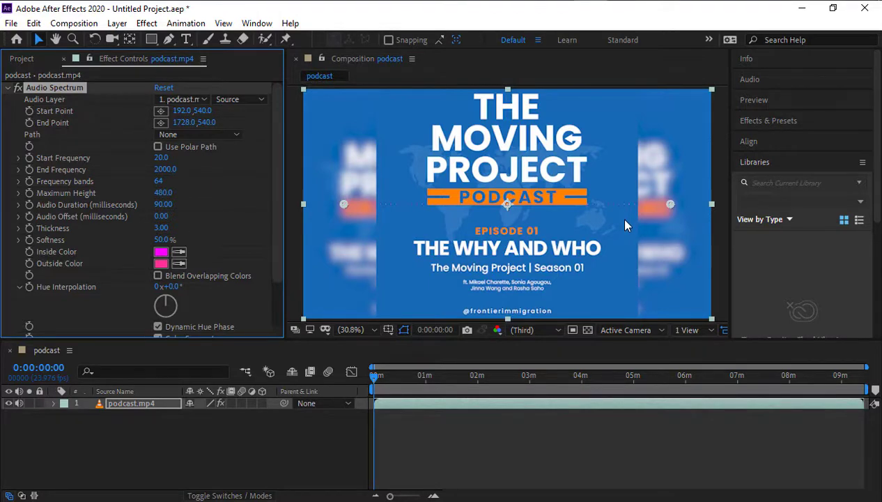
left_click(201, 101)
left_click(198, 133)
Step: Set the Audio Spectrum's End Frequency to 900 and its Frequency bands to 125
left_click(166, 170)
type("900")
key("Return")
left_click(160, 181)
type("125")
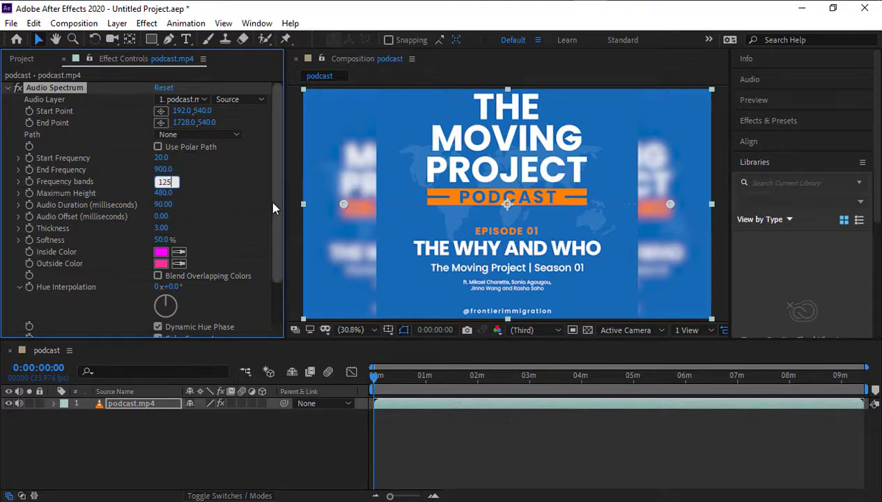
key("Return")
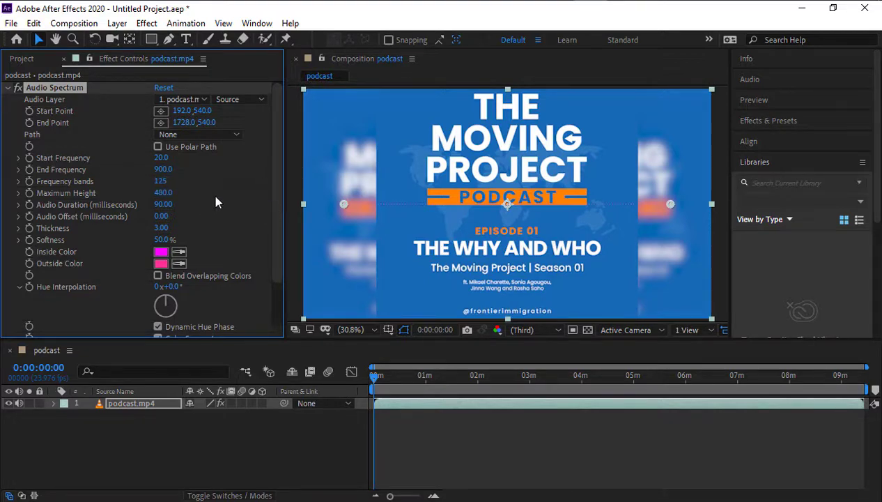
Step: Set the Audio Spectrum's Maximum Height to 1000 and its Thickness to 6
left_click(166, 193)
type("1000")
key("Return")
left_click(161, 229)
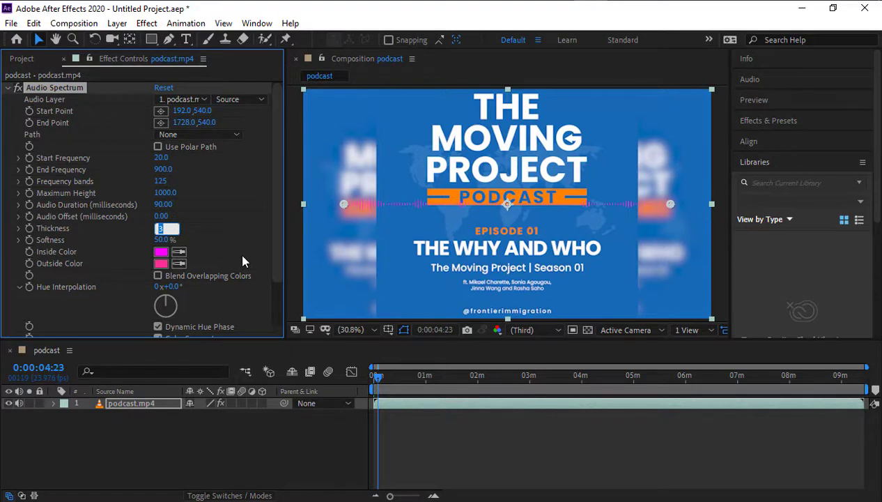
type("6")
key("Return")
Step: Set the Audio Spectrum's Softness to 25% and play a short preview of the waveform
left_click(164, 239)
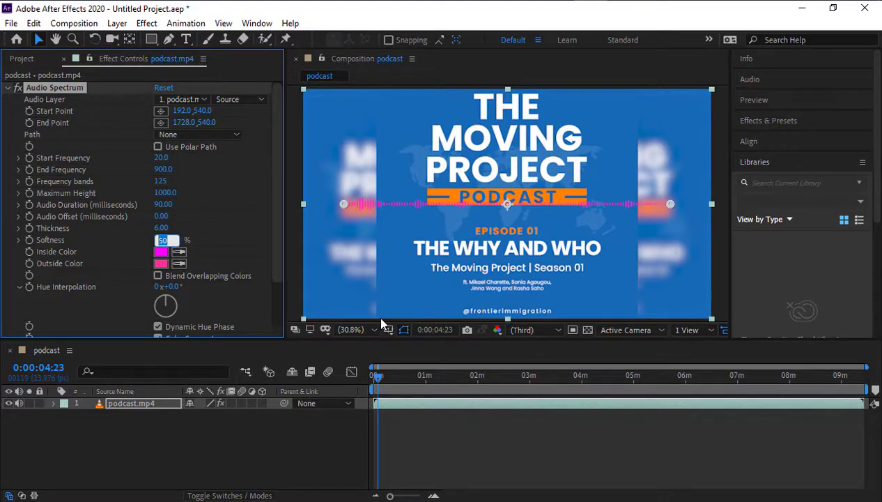
type("25")
key("Return")
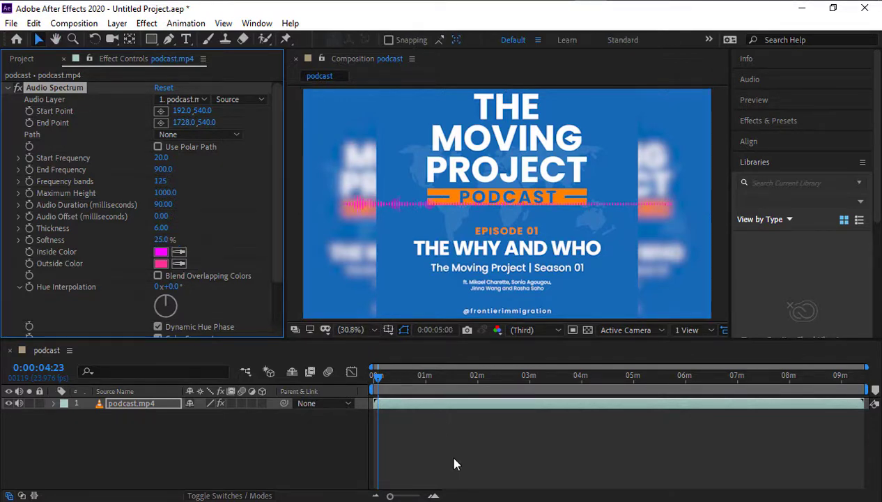
key("space")
key("space")
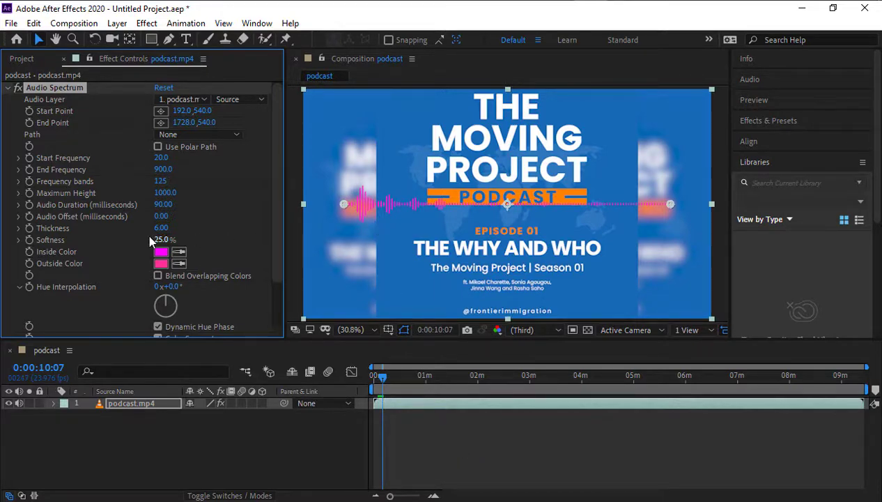
Step: Set the Audio Spectrum's Inside Color to near-white FDFBFD and preview the waveform
left_click(161, 252)
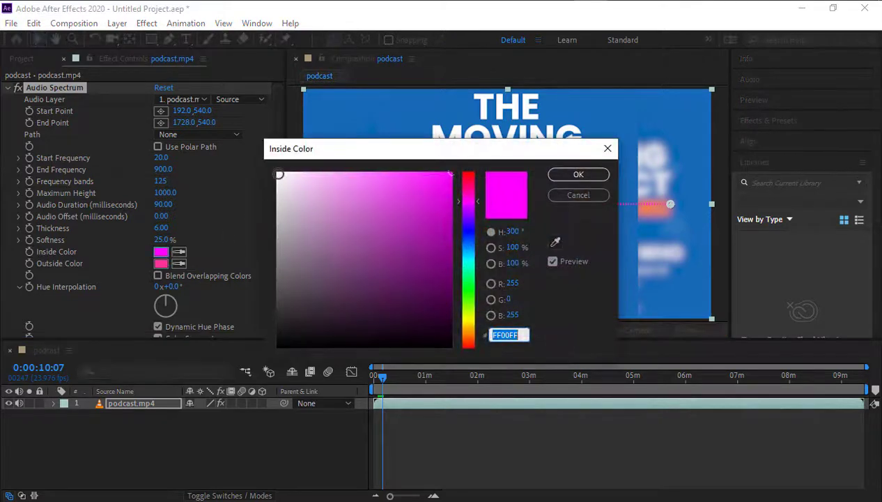
left_click(279, 173)
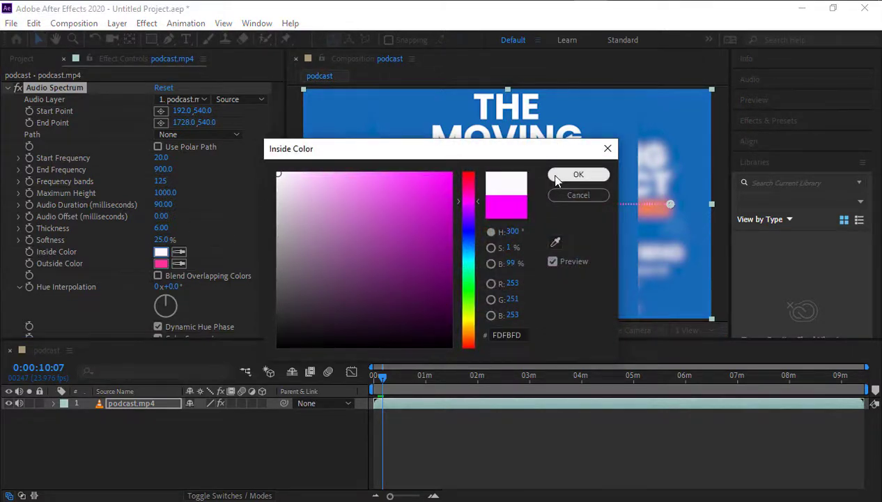
left_click(557, 176)
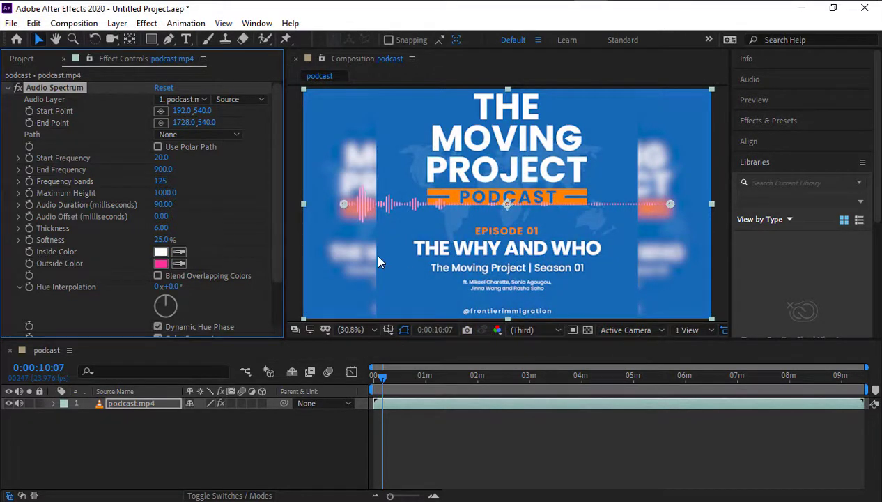
key("space")
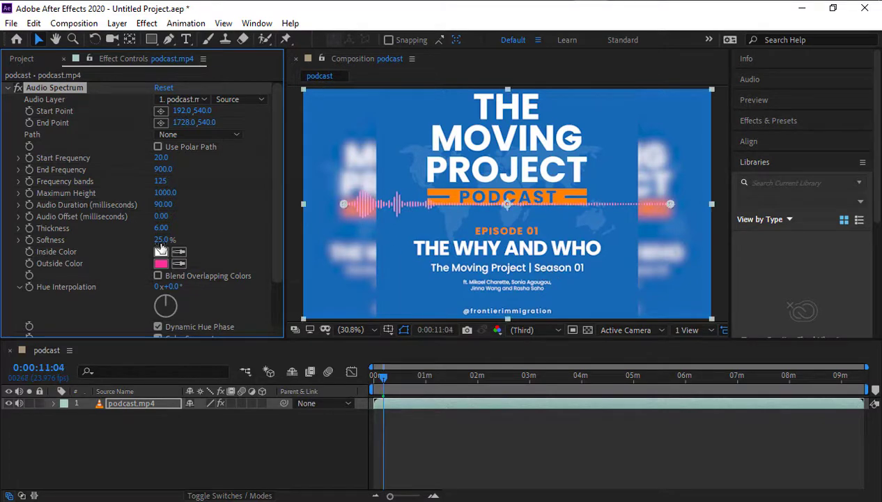
Step: Set the Audio Spectrum's Outside Color to black 000000 and play a short preview of the waveform
left_click(161, 264)
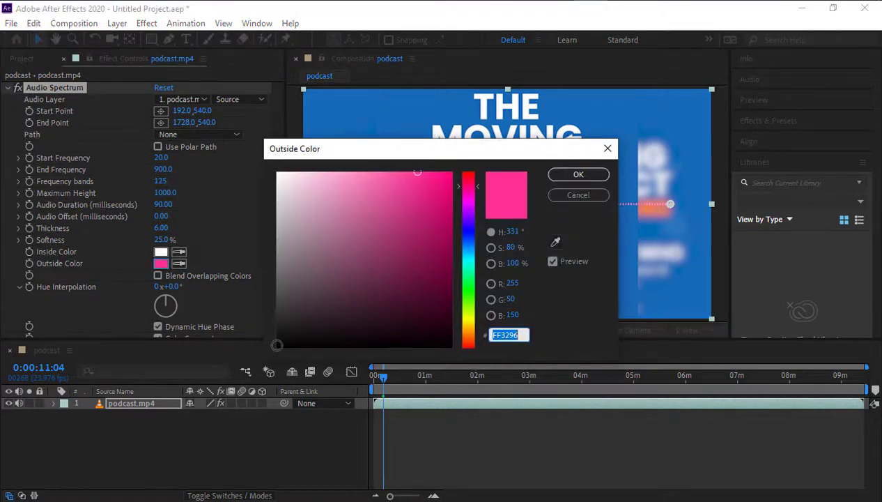
left_click(278, 346)
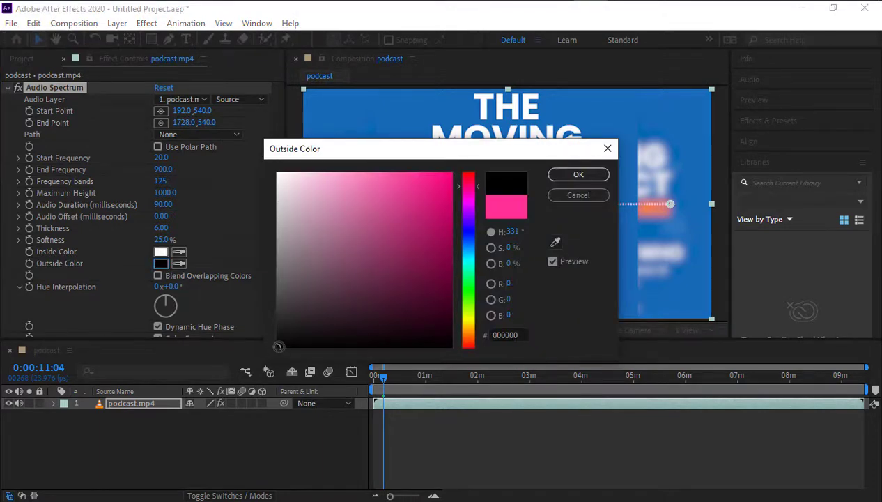
left_click(600, 176)
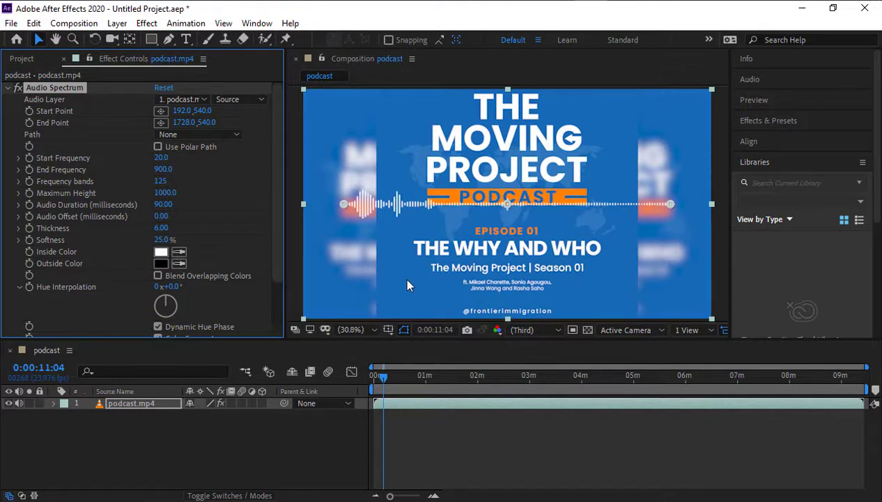
key("space")
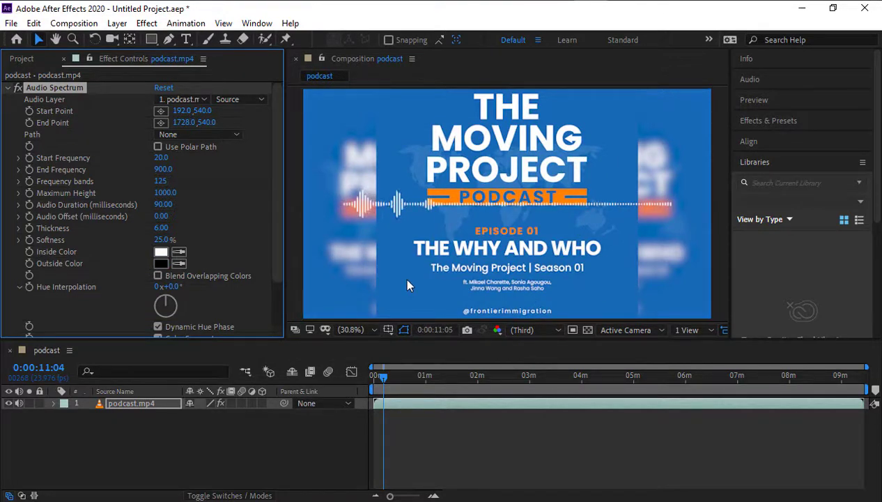
key("space")
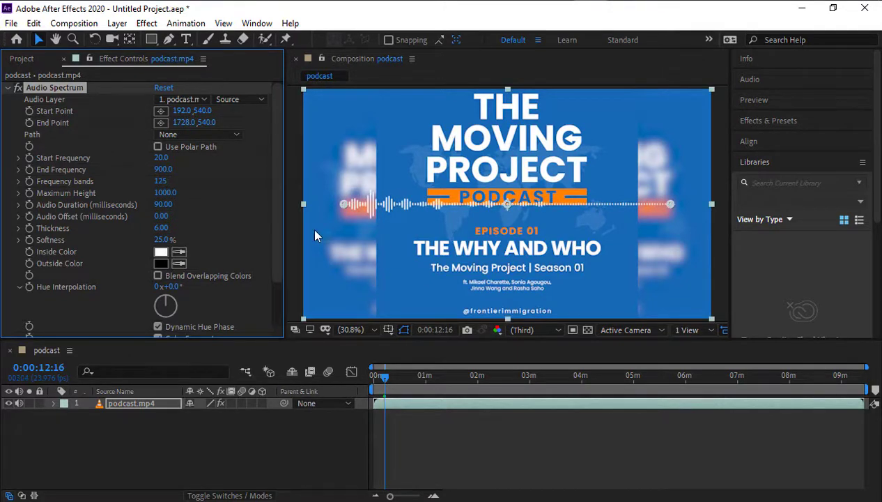
Step: Set the Audio Spectrum's Hue Interpolation to -96° and its Side Options to Side A
scroll(209, 247, "down", 1)
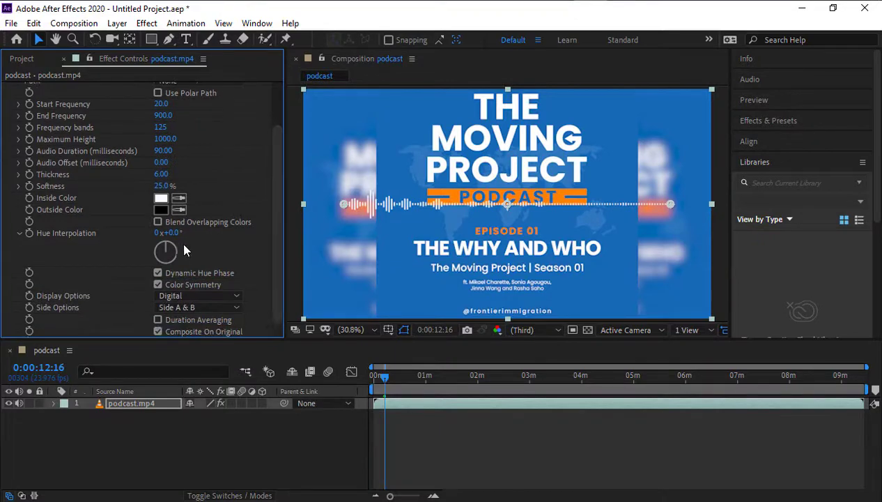
left_click_drag(182, 241, 142, 248)
left_click(236, 307)
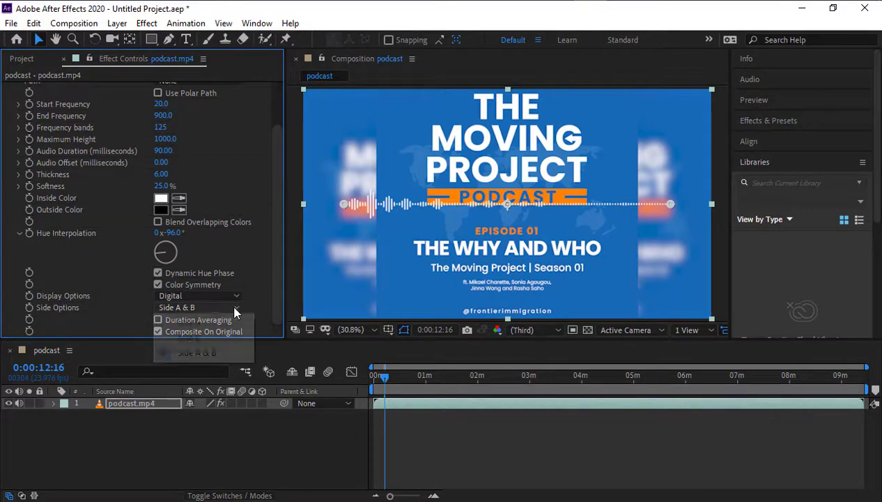
left_click(212, 330)
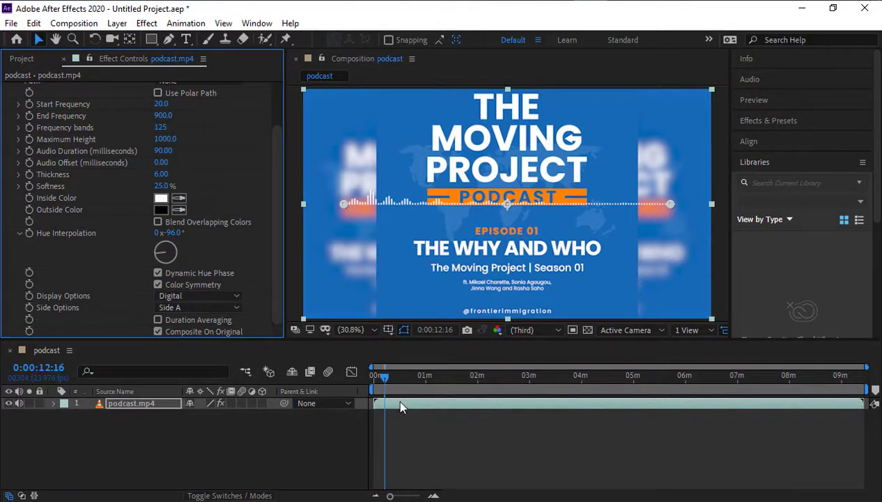
Step: Play a short preview of the one-sided waveform, stop it and return the playhead to the start of the composition
key("space")
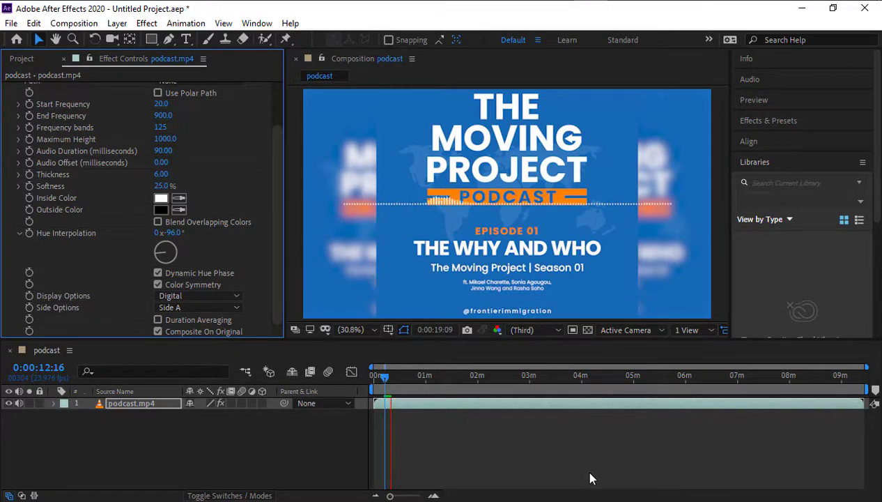
key("space")
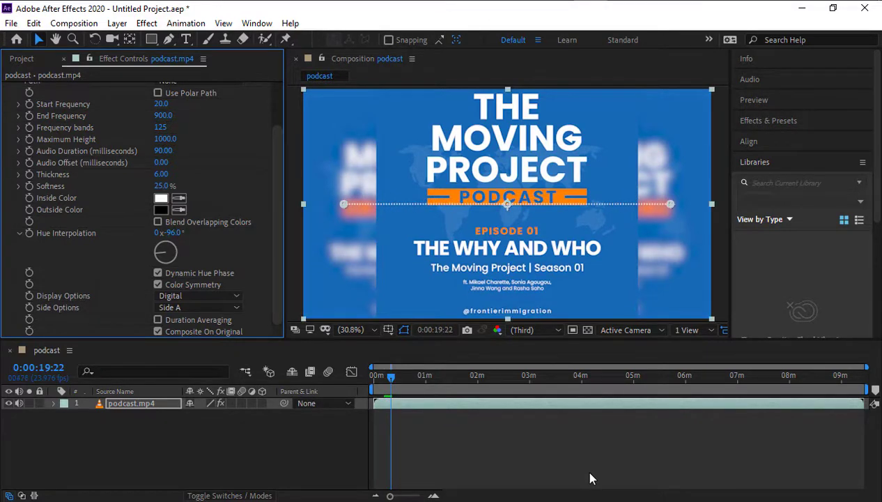
left_click(421, 474)
key("Home")
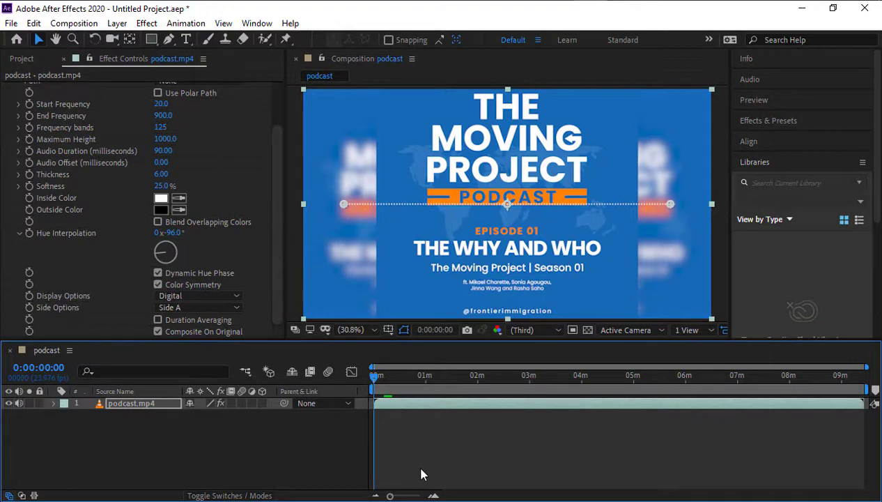
Step: Start saving the project and browse on the Online Stuff (D:) drive to the Proj files folder inside Podcat Audiograms
left_click(11, 23)
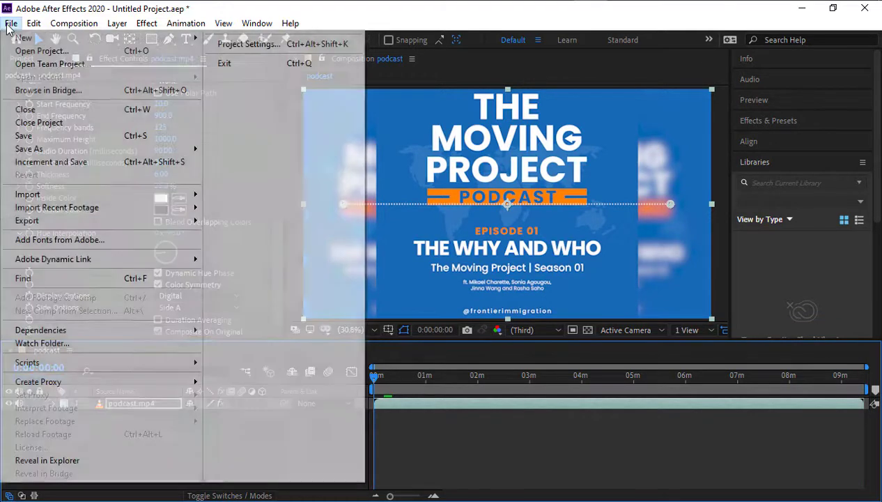
left_click(57, 133)
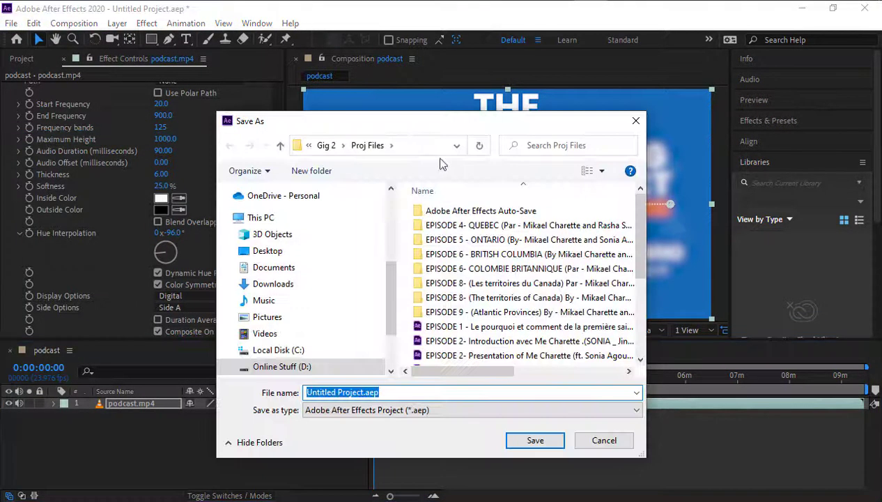
left_click(307, 366)
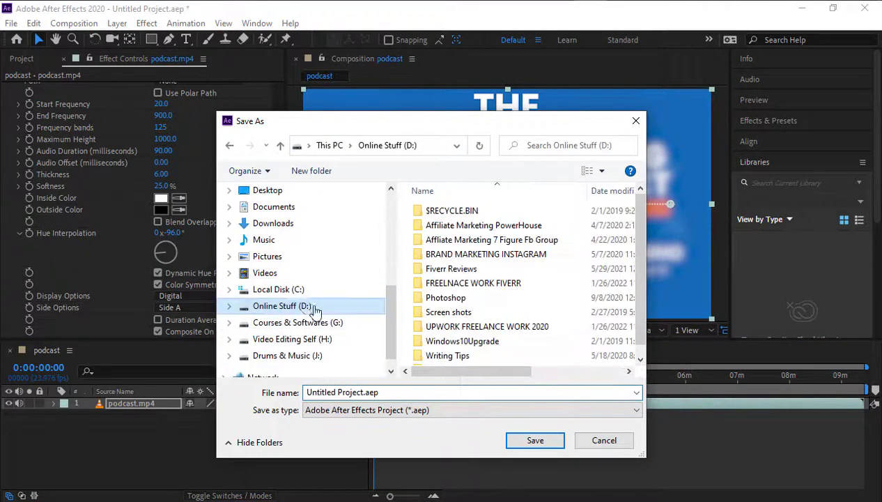
left_click_drag(642, 296, 643, 313)
double_click(459, 354)
double_click(454, 264)
double_click(452, 239)
double_click(451, 215)
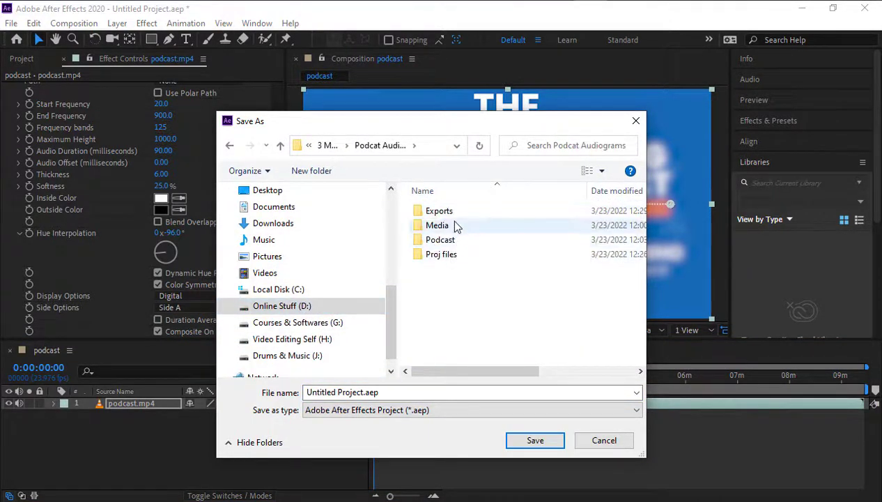
double_click(446, 254)
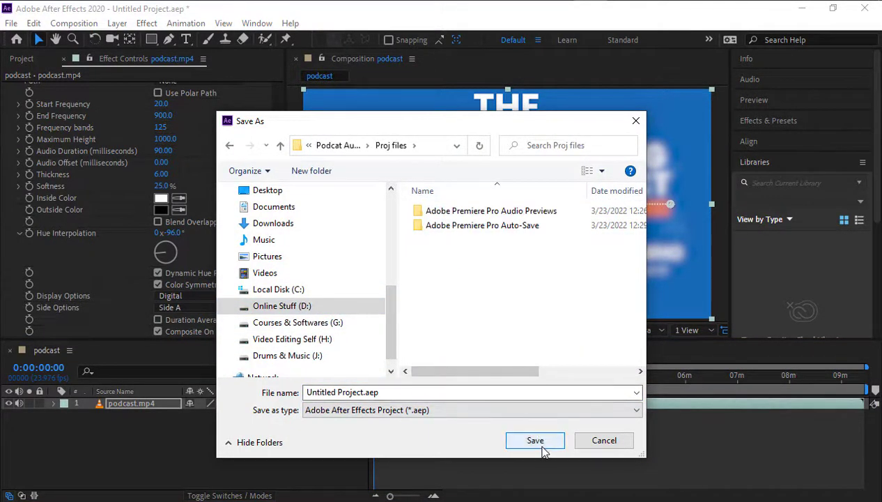
Step: Name the project file Podcats Final and save it in the Proj files folder
double_click(428, 393)
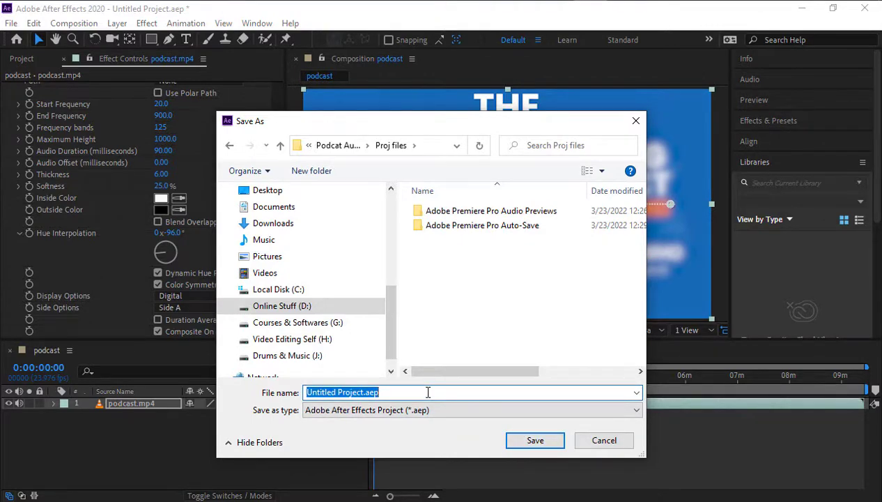
type("Podcats ")
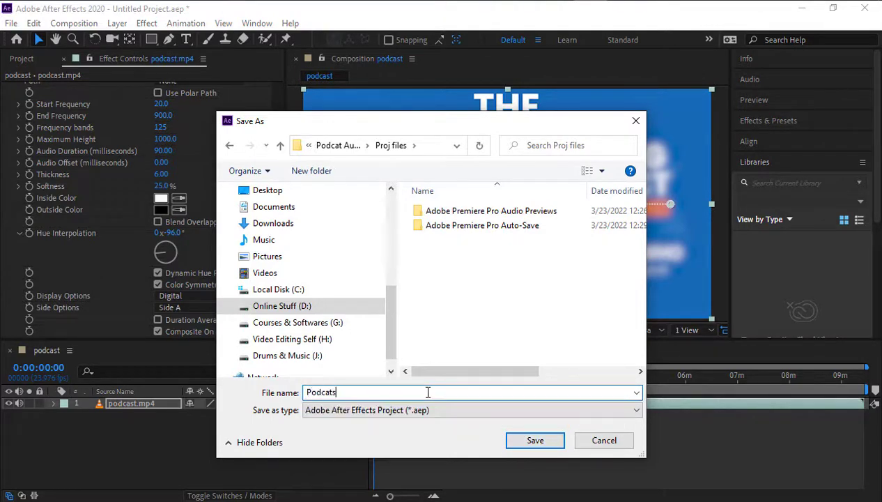
type("Final")
left_click(535, 441)
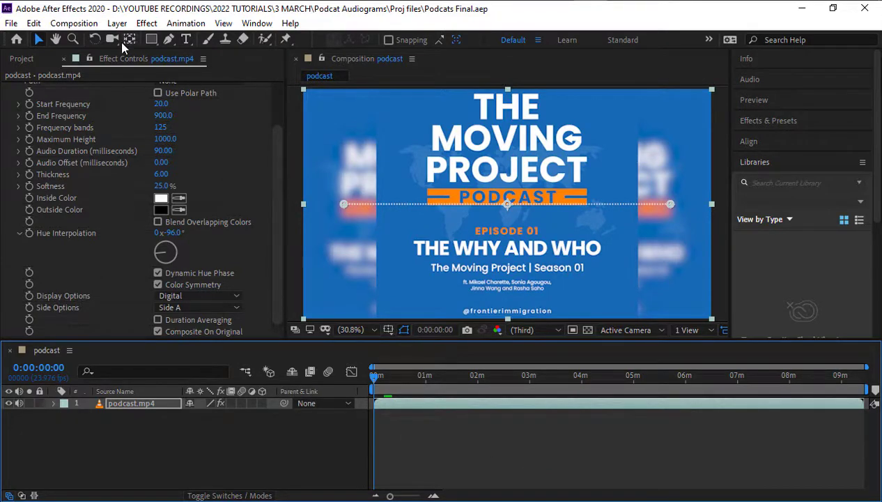
Step: Send the composition to the Adobe Media Encoder queue and choose the Podcat Audiograms Exports folder for its output file
left_click(74, 23)
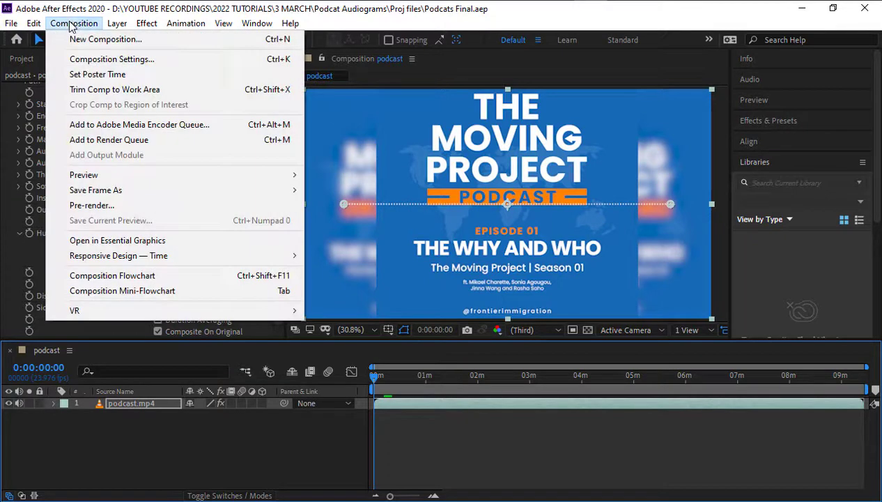
left_click(185, 130)
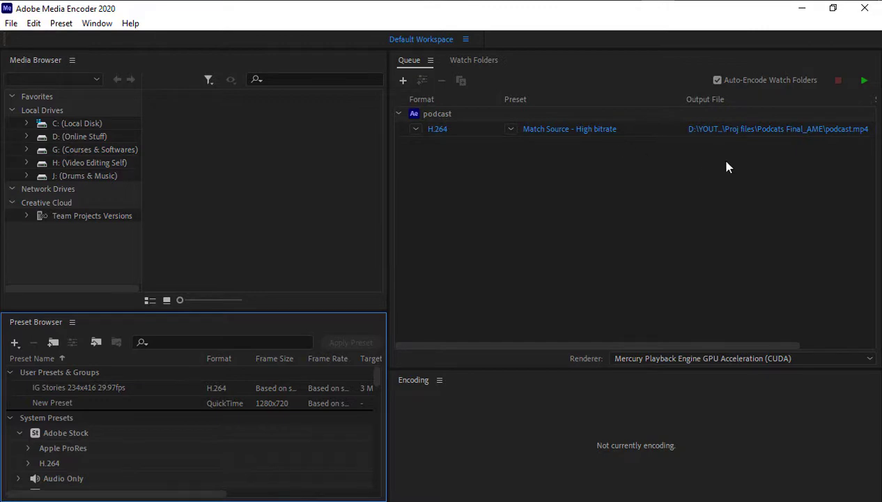
left_click(793, 136)
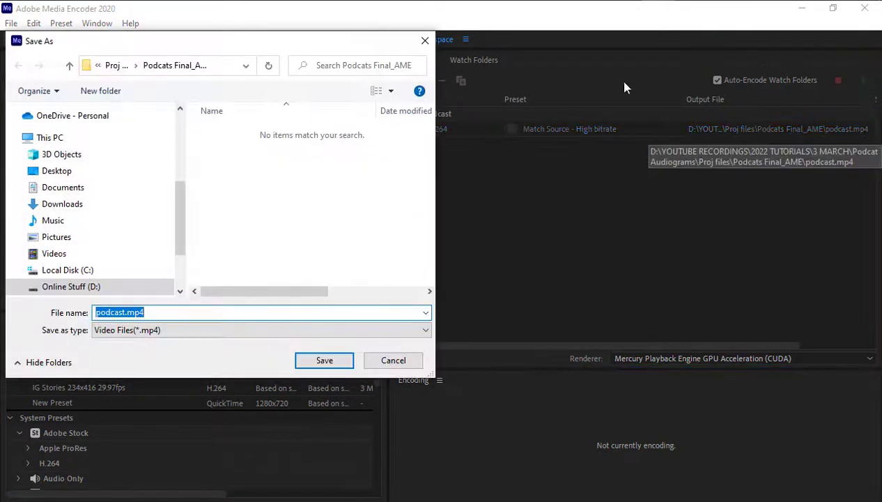
left_click_drag(360, 45, 461, 61)
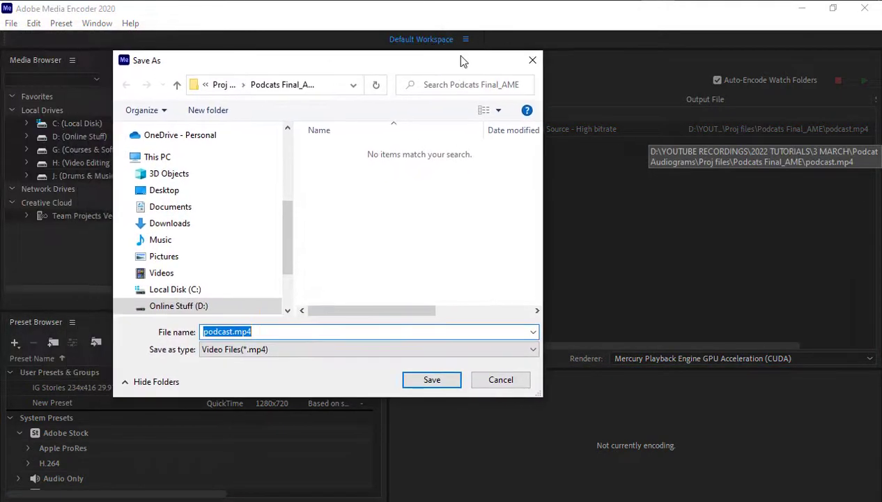
left_click(223, 85)
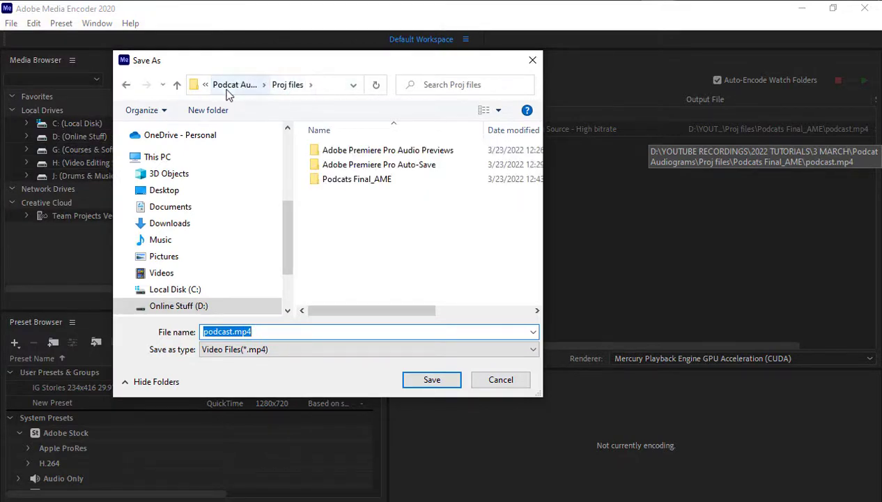
left_click(225, 89)
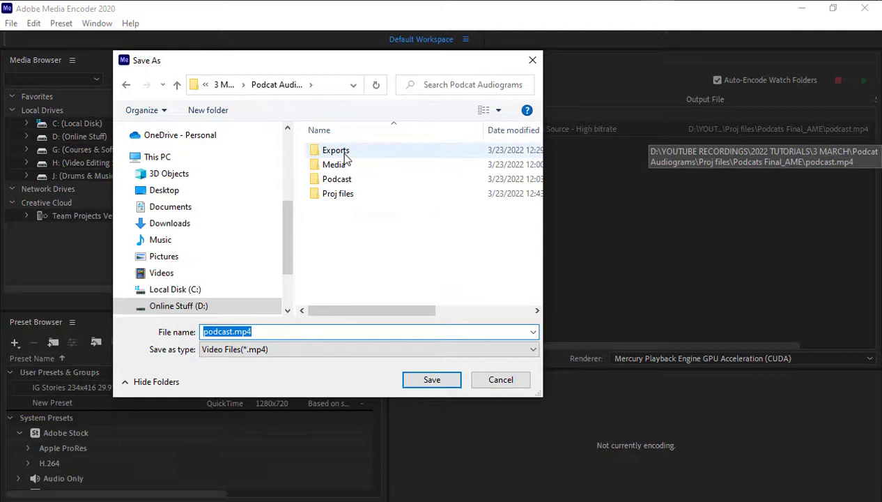
left_click(223, 88)
left_click(386, 159)
double_click(387, 159)
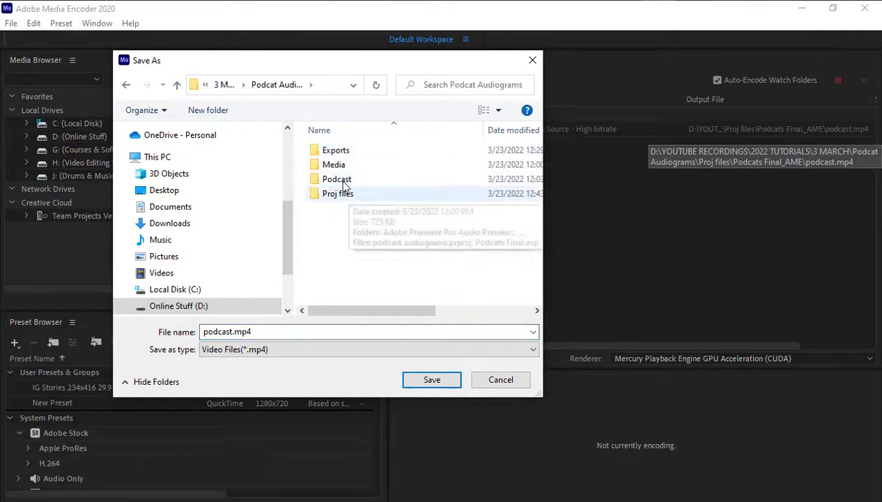
double_click(345, 151)
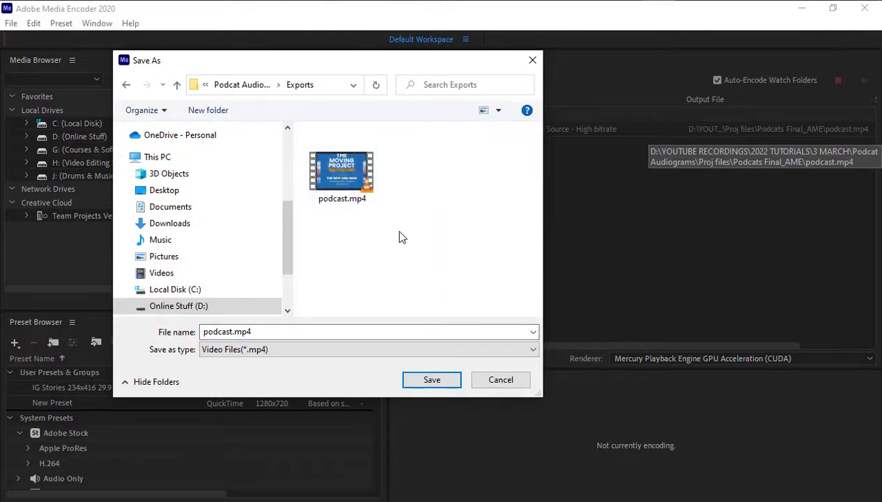
Step: Name the output video Podcast Final and save the output destination
left_click(279, 328)
left_click(278, 328)
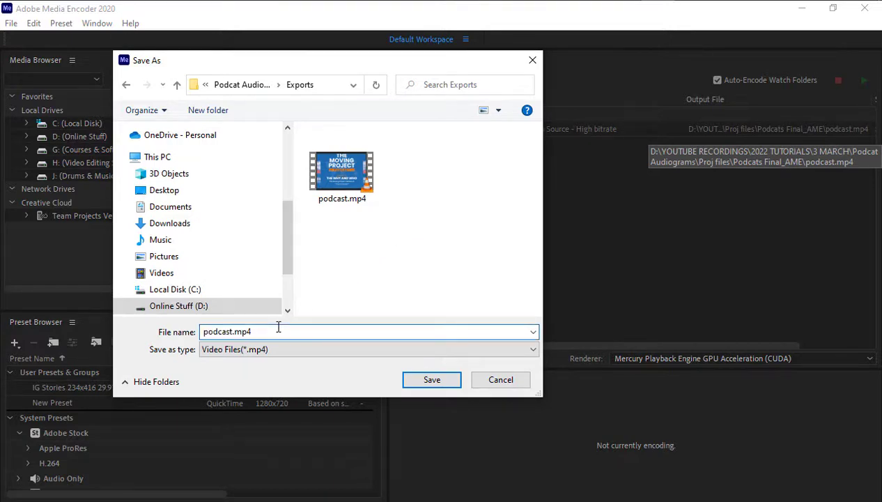
key("BackSpace")
key("BackSpace")
key("BackSpace")
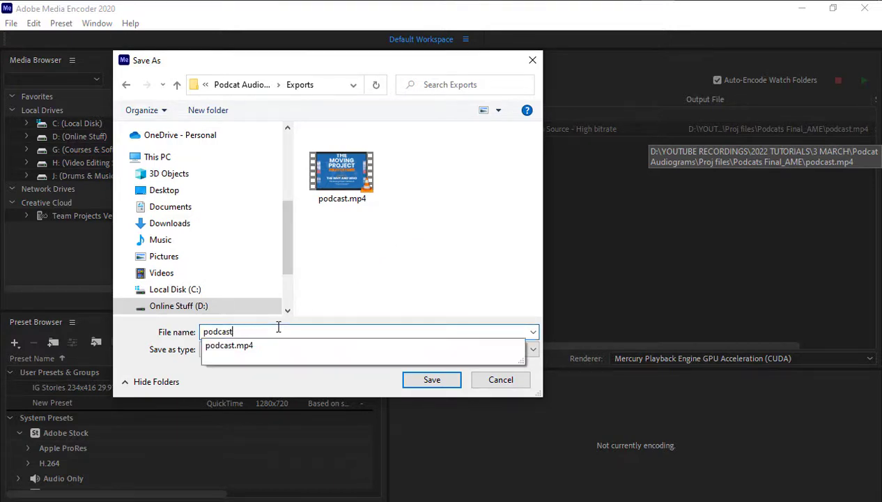
type("F")
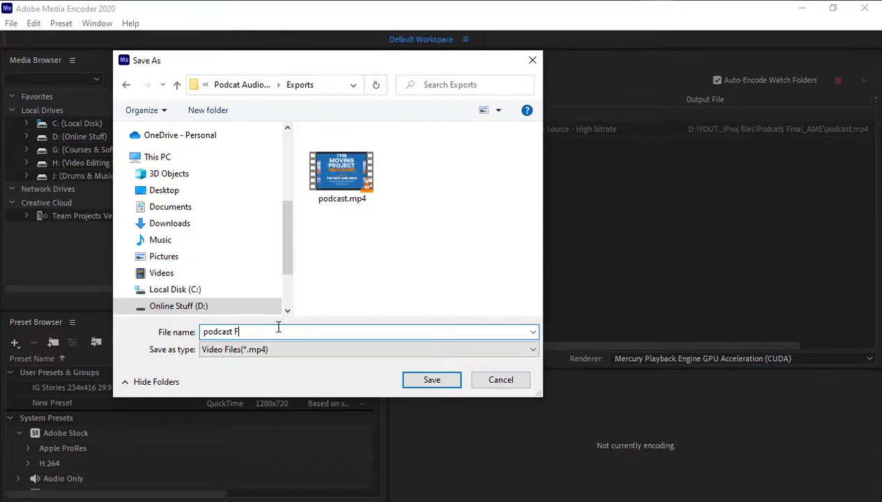
type("inal")
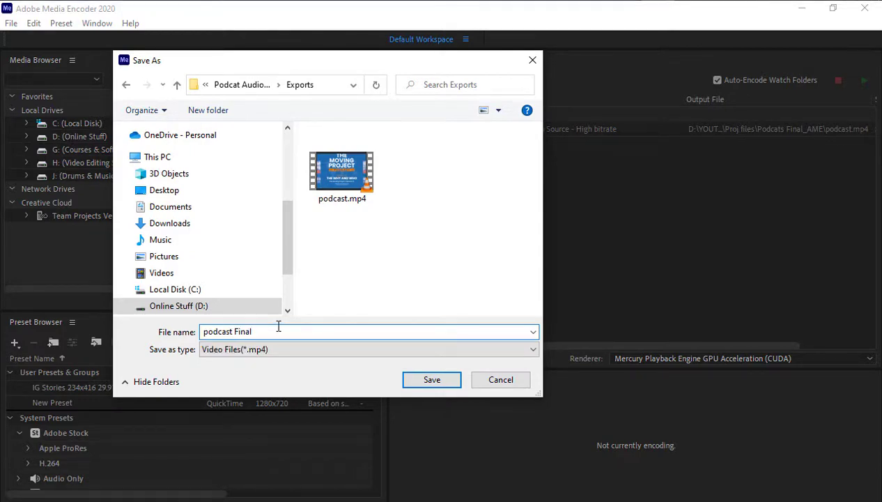
left_click(208, 328)
key("BackSpace")
type("P")
left_click(428, 382)
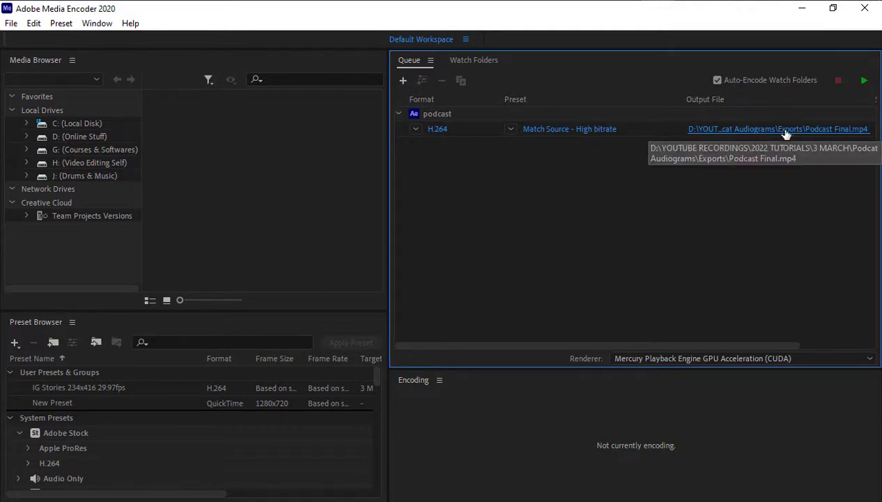
Step: Start encoding the queued podcast composition as H.264 with the Match Source - High bitrate preset
left_click(865, 83)
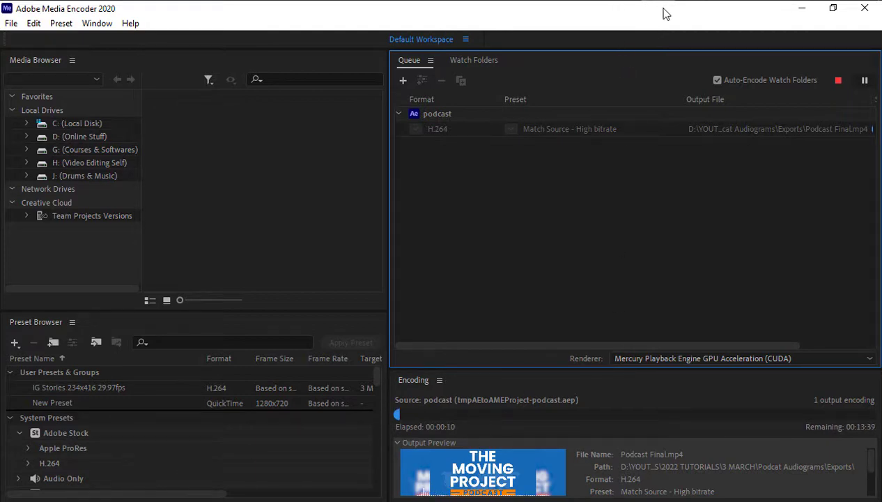
double_click(758, 15)
left_click_drag(751, 10, 733, 34)
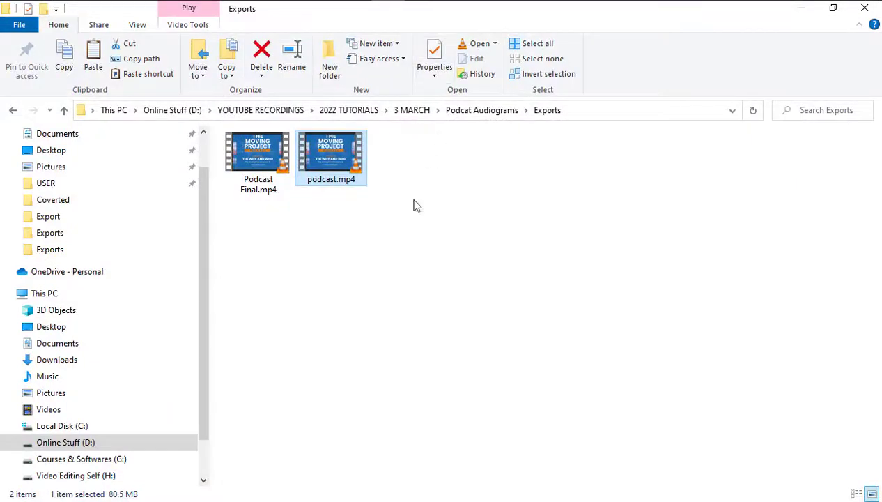
Step: Open the rendered Podcast Final.mp4 from the Exports folder in VLC media player
left_click(274, 192)
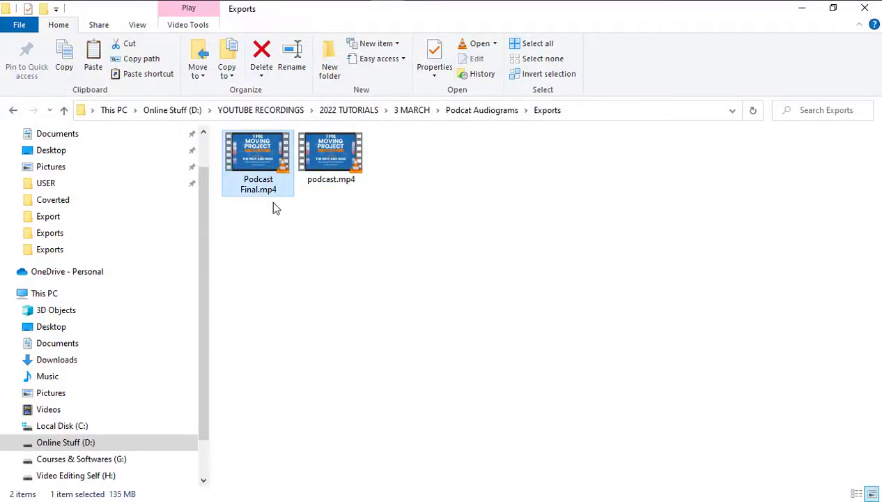
double_click(258, 160)
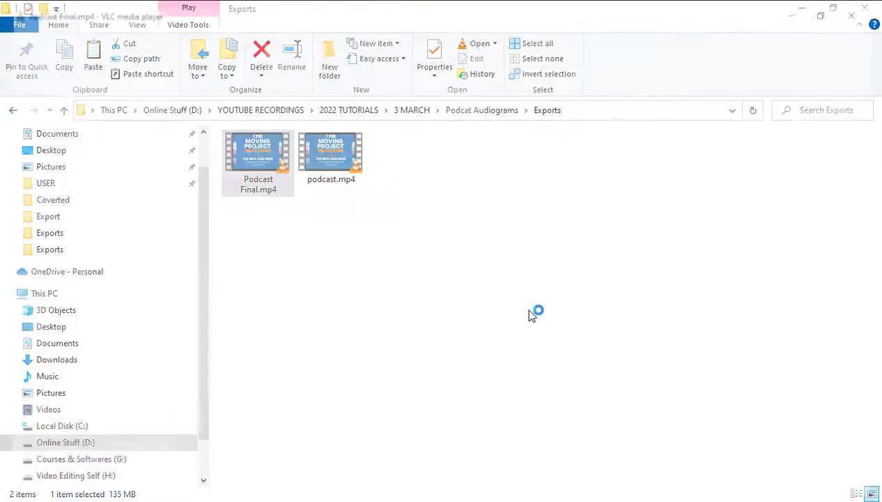